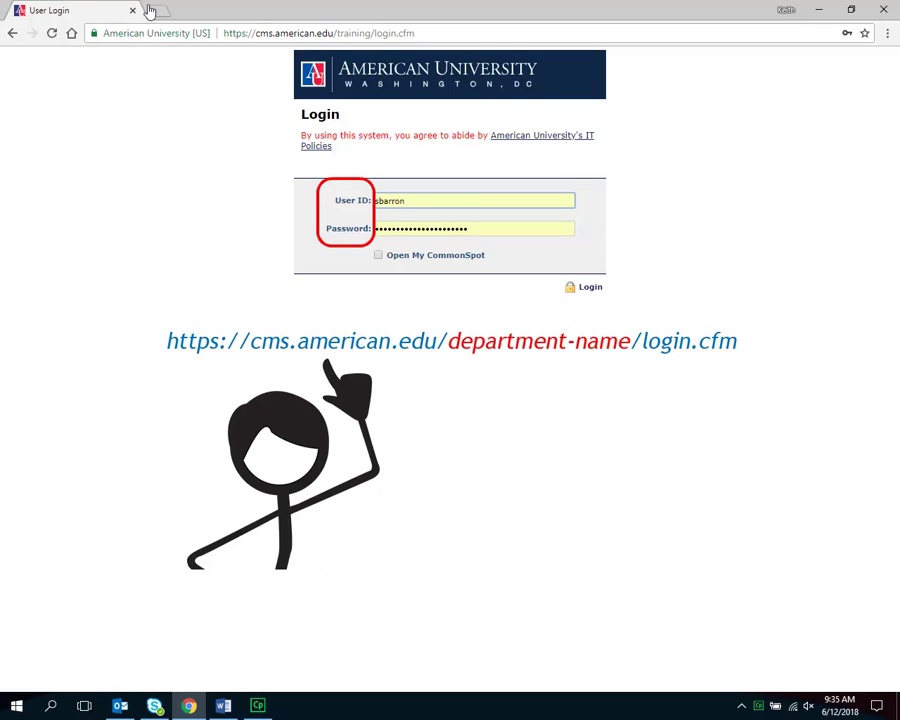
- Log in to CommonSpot with the user ID and password
left_click(597, 291)
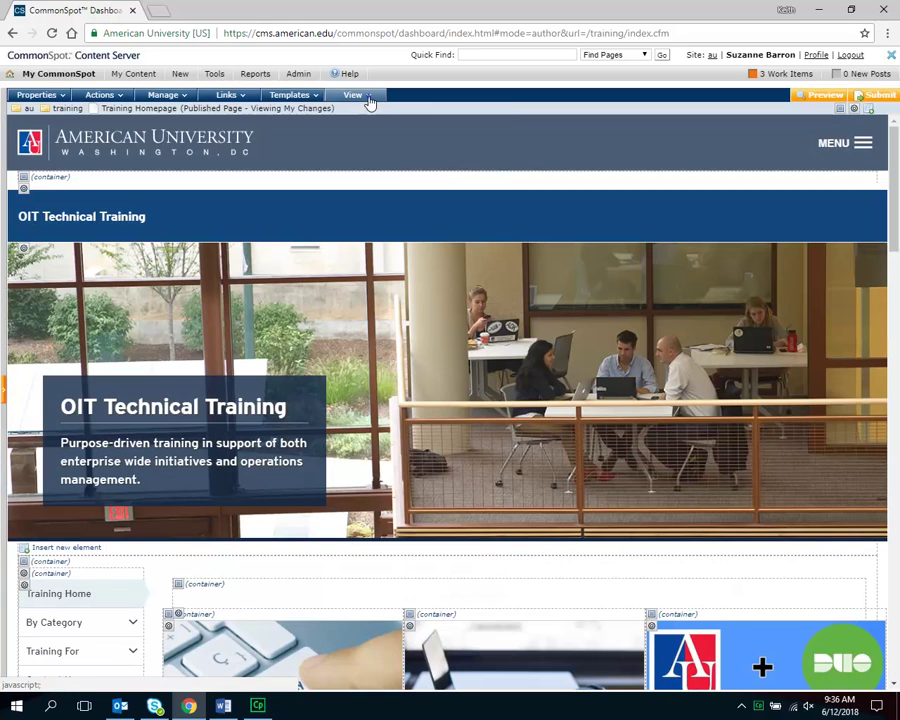
- Work on the page in My Changes mode and bring up the About text block's element menu
left_click(369, 100)
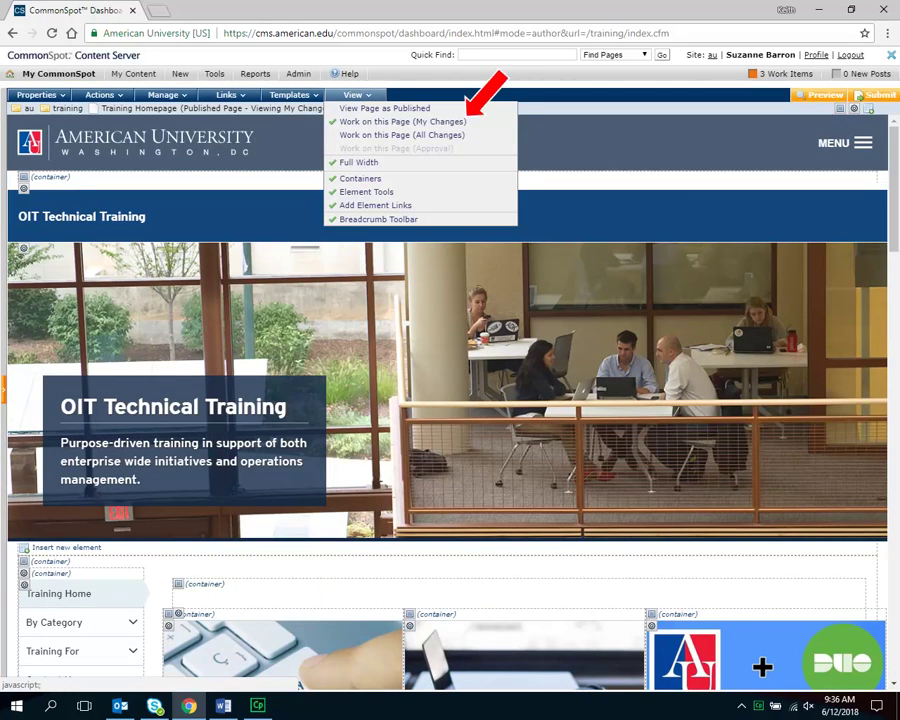
left_click_drag(897, 203, 899, 358)
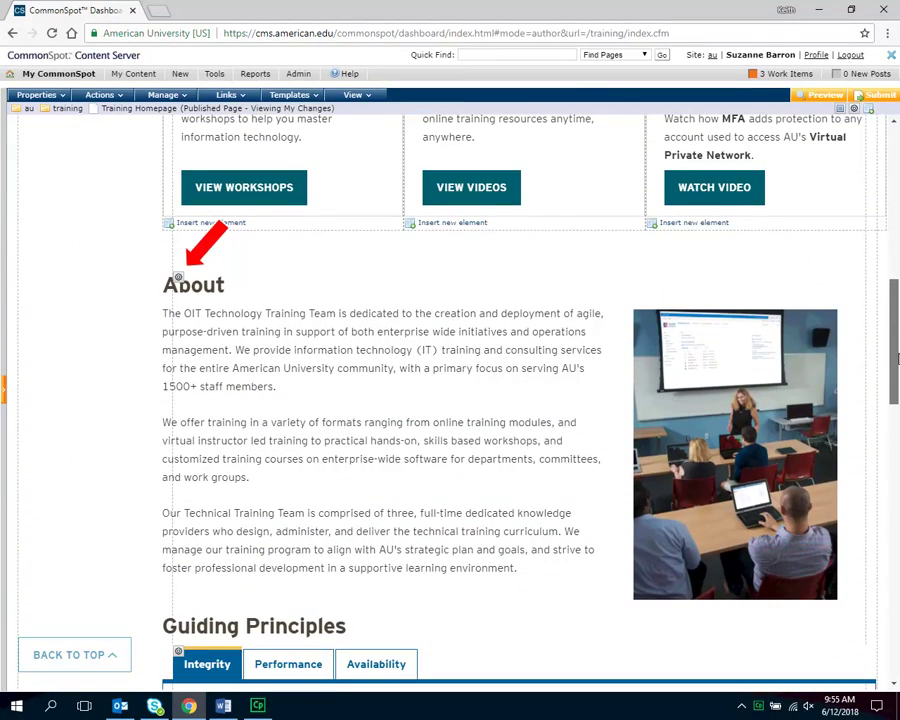
left_click(178, 277)
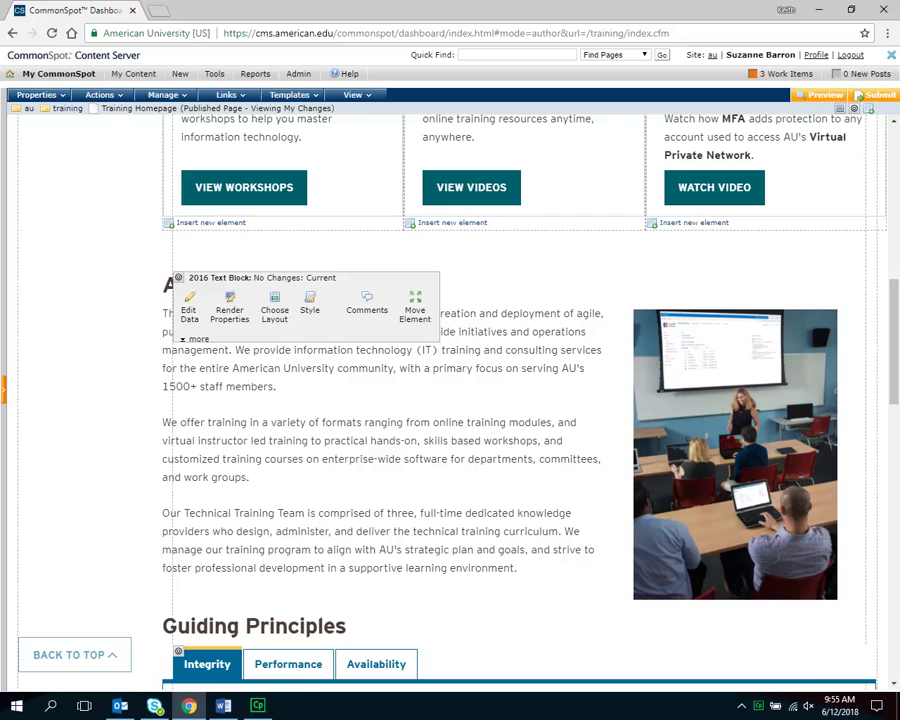
- Choose Edit Data for the About text block to load its title and rich-text content
left_click(189, 310)
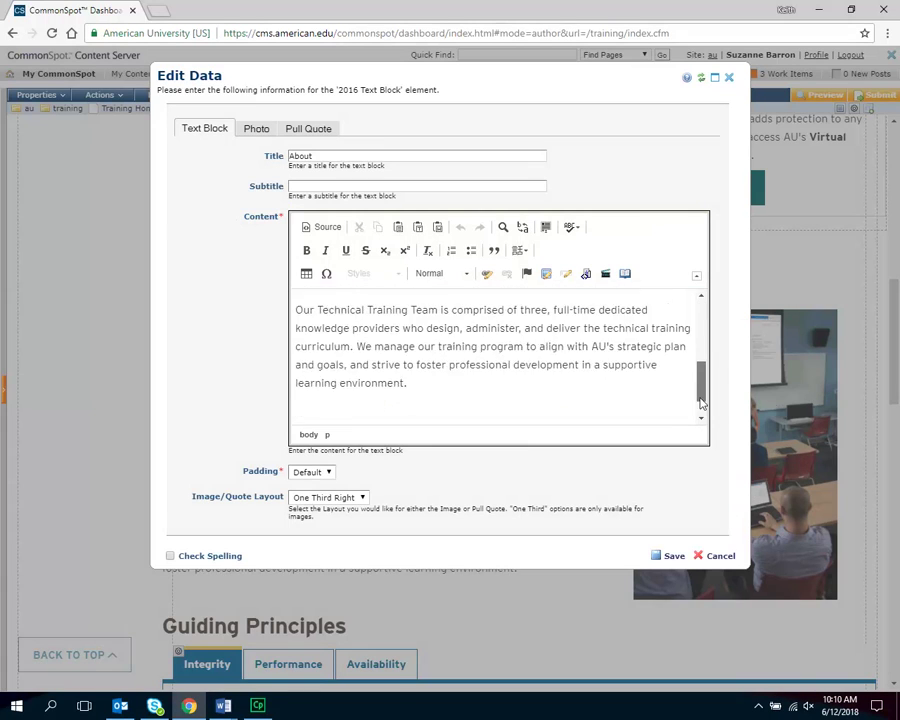
left_click_drag(699, 402, 701, 423)
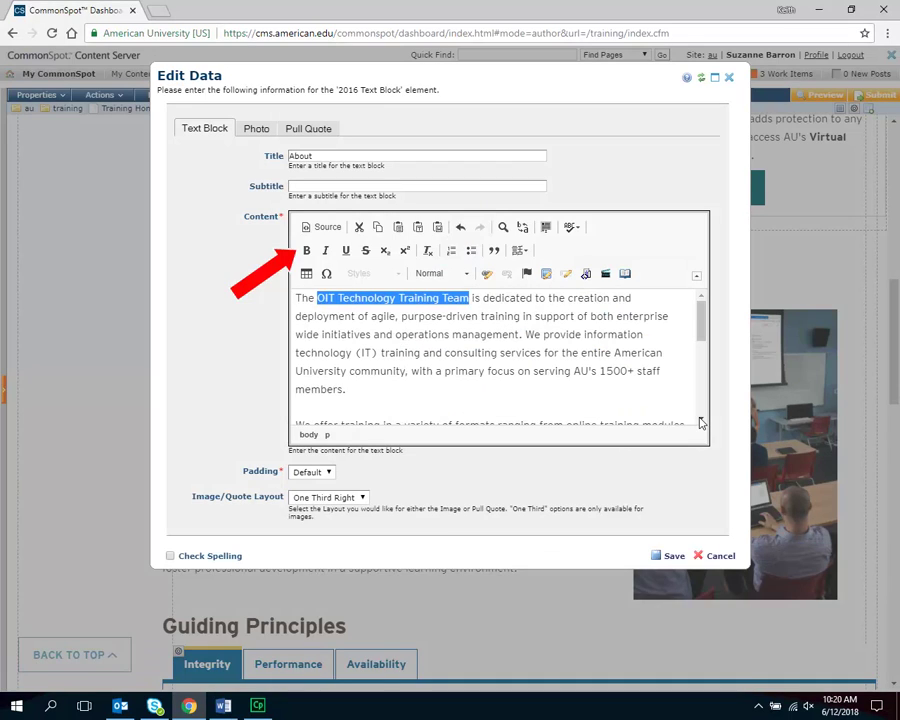
- Bold the team name, italicize 'dedicated', and add a numbered list with 'line 1' and 'line 2'
left_click(307, 253)
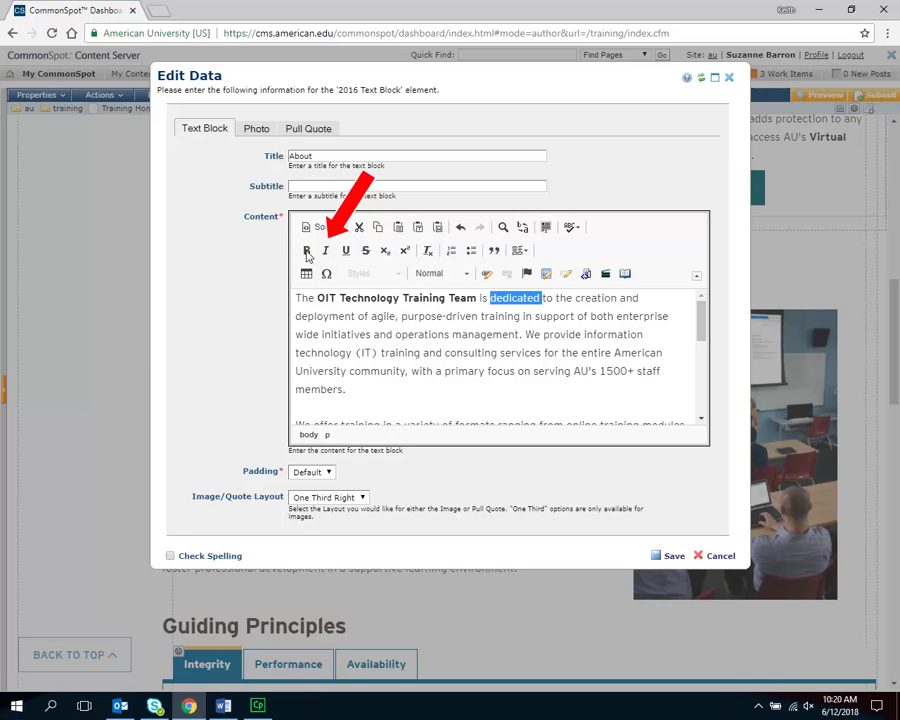
left_click(326, 252)
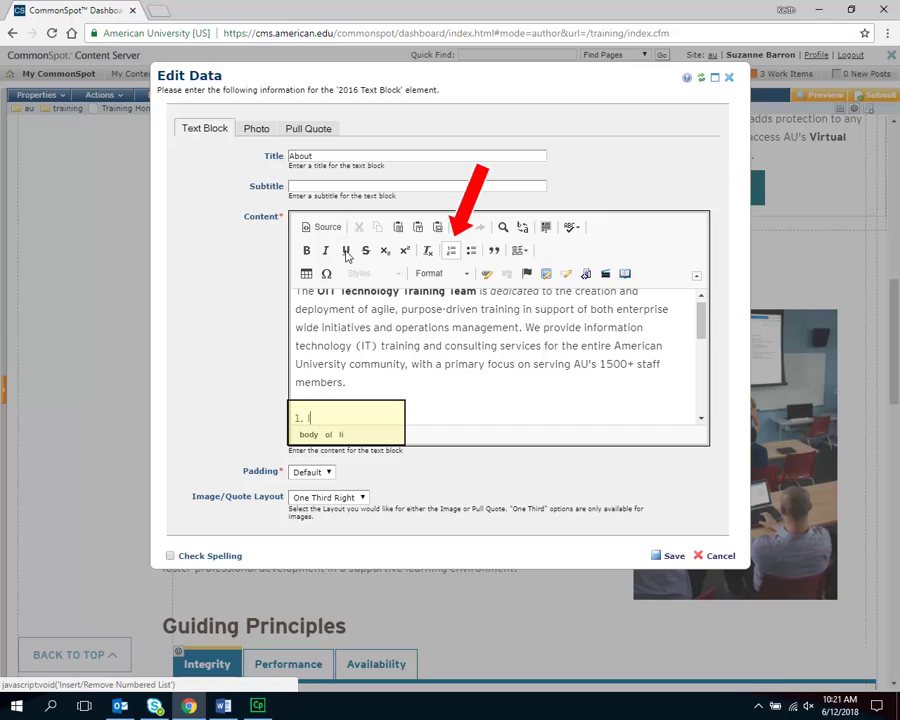
type("line 1")
key("Return")
type("line 2")
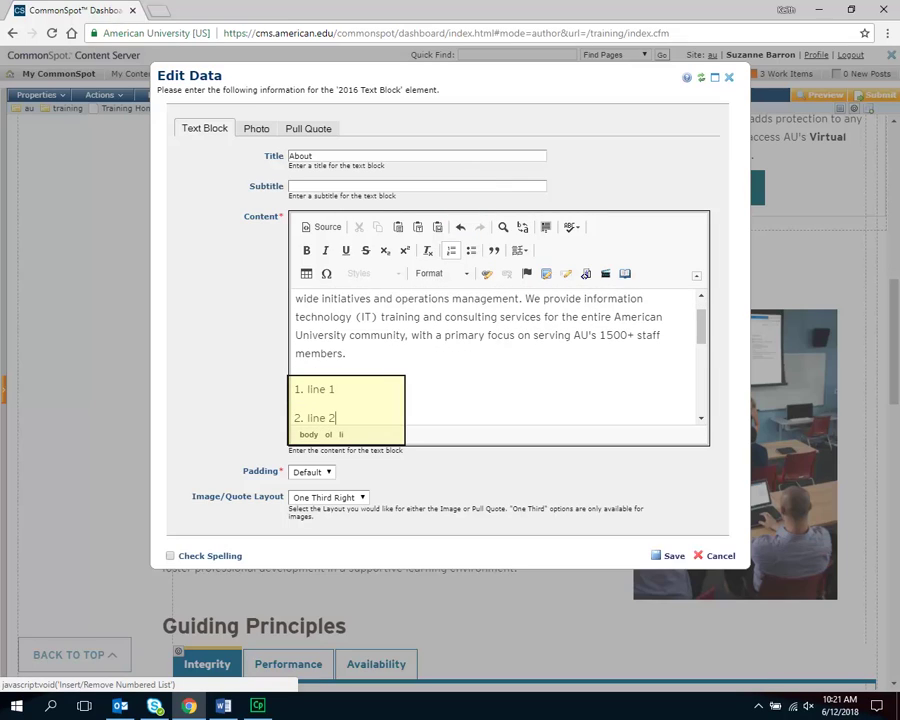
key("Return")
- Switch to a bulleted list with items 'line 3' and 'line 4'
left_click(471, 251)
type("line 3")
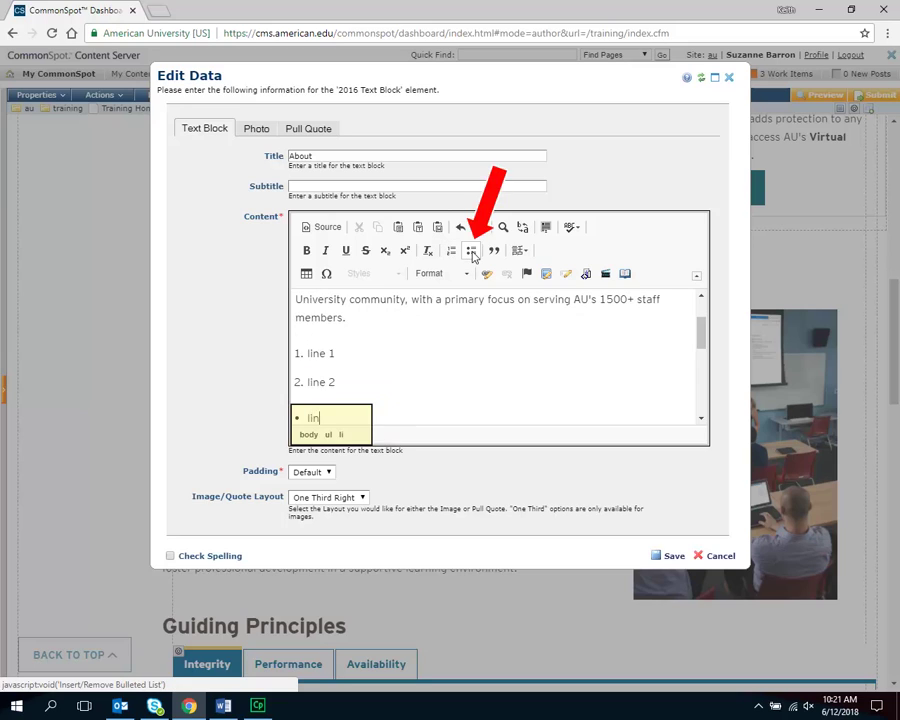
key("Return")
type("line 4")
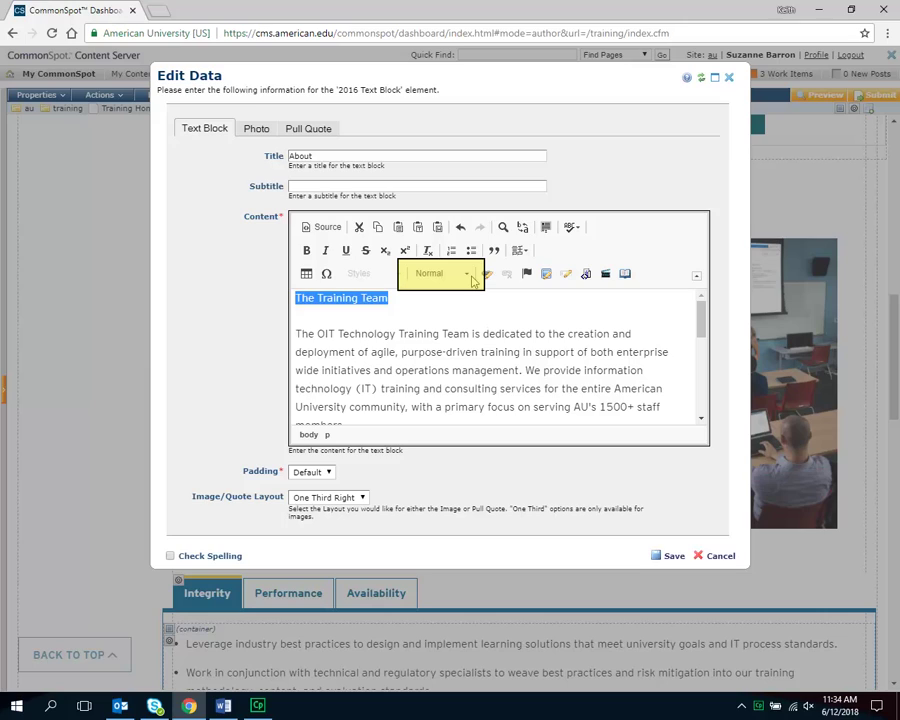
- Format the 'The Training Team' line as Heading 1 from the Format dropdown
left_click(470, 277)
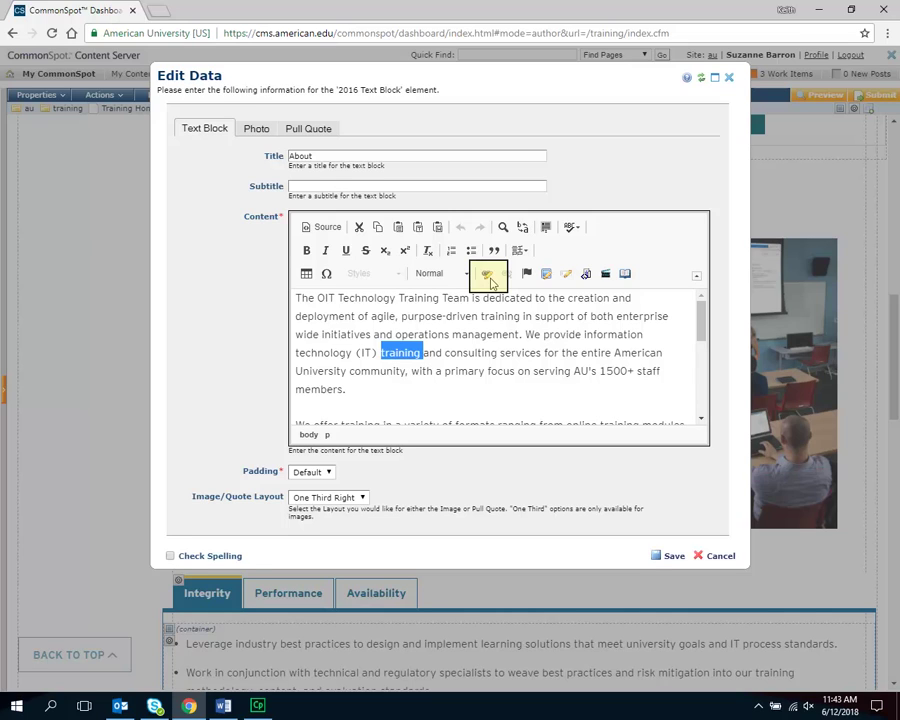
- Start a link on the word 'training' with link type Page or Bookmark on Page
left_click(488, 276)
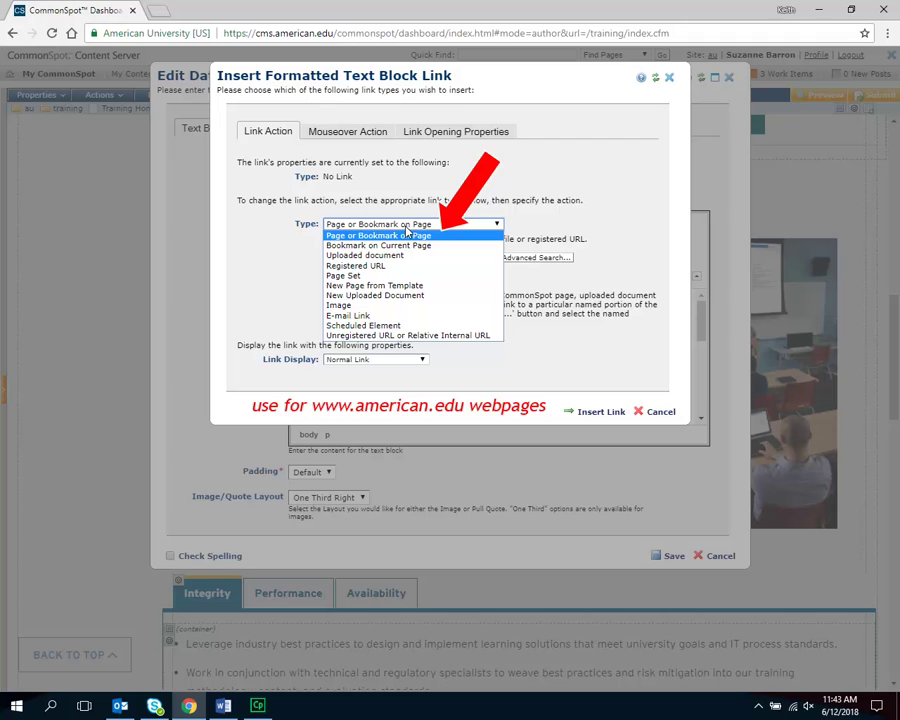
left_click(407, 234)
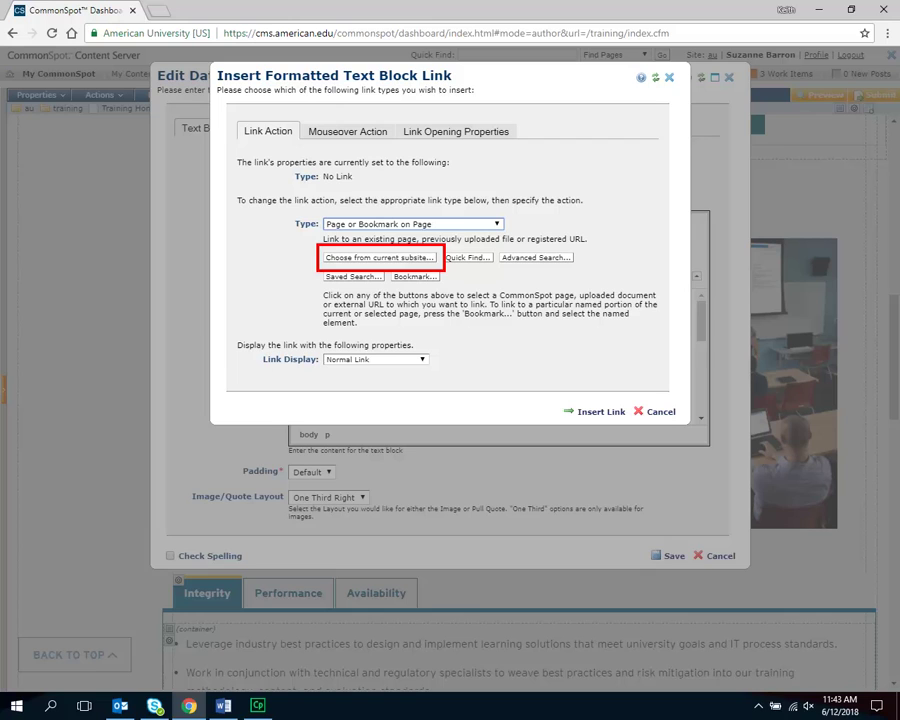
- Browse subsite pages for the link target, filtering the search to the /cas/anthropology/ subsite
left_click(380, 257)
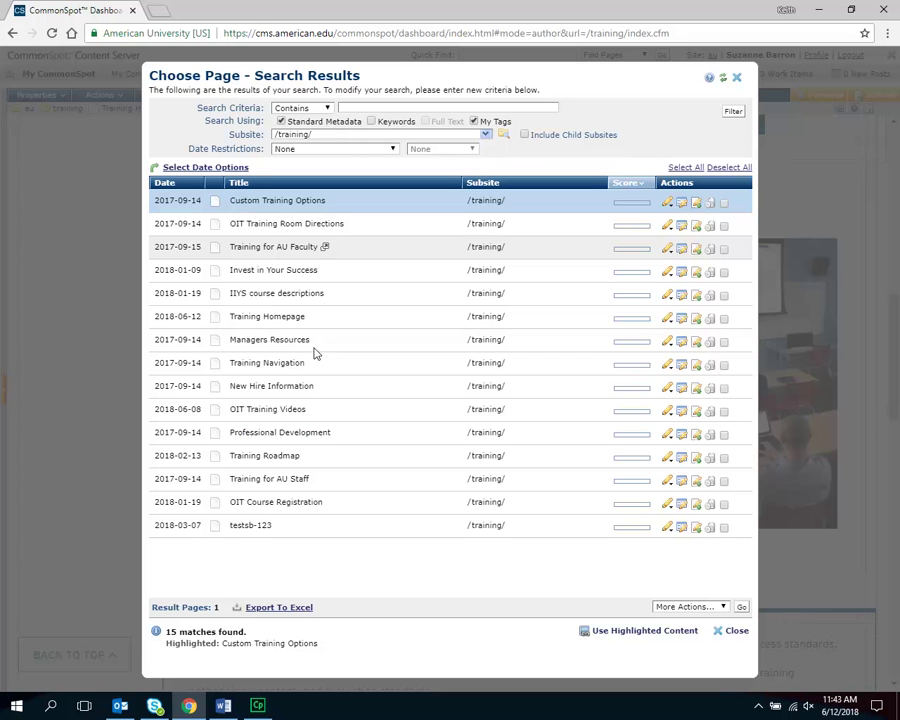
left_click(305, 505)
left_click(484, 136)
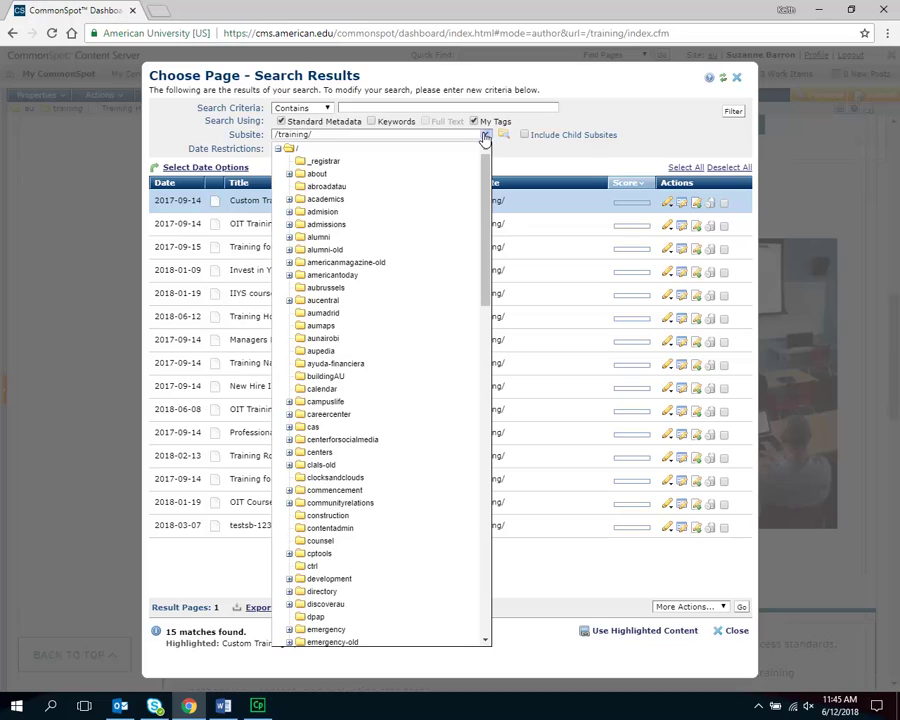
left_click(289, 301)
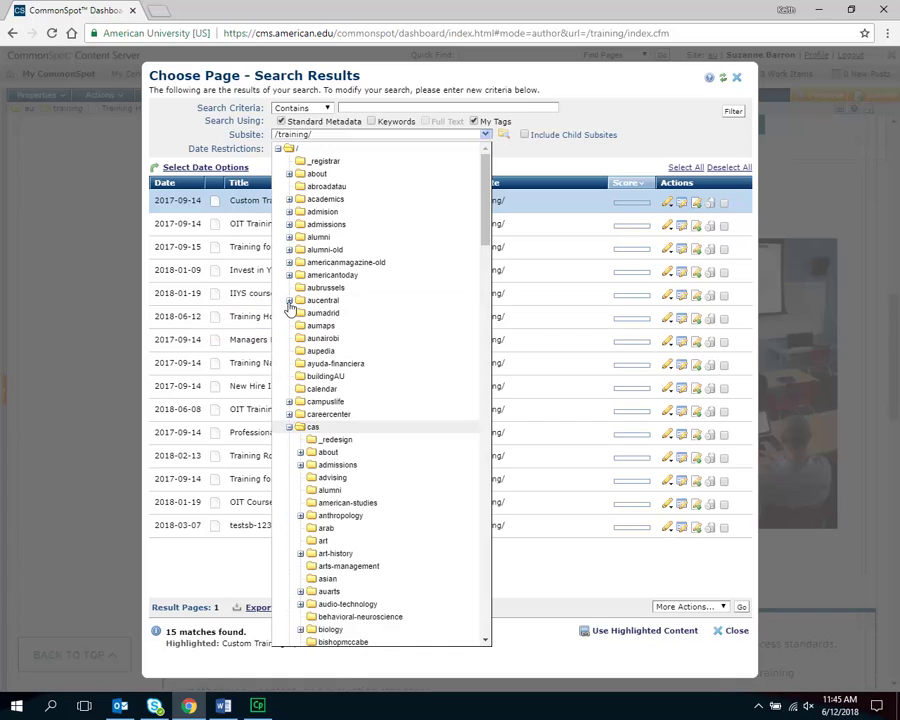
left_click(340, 516)
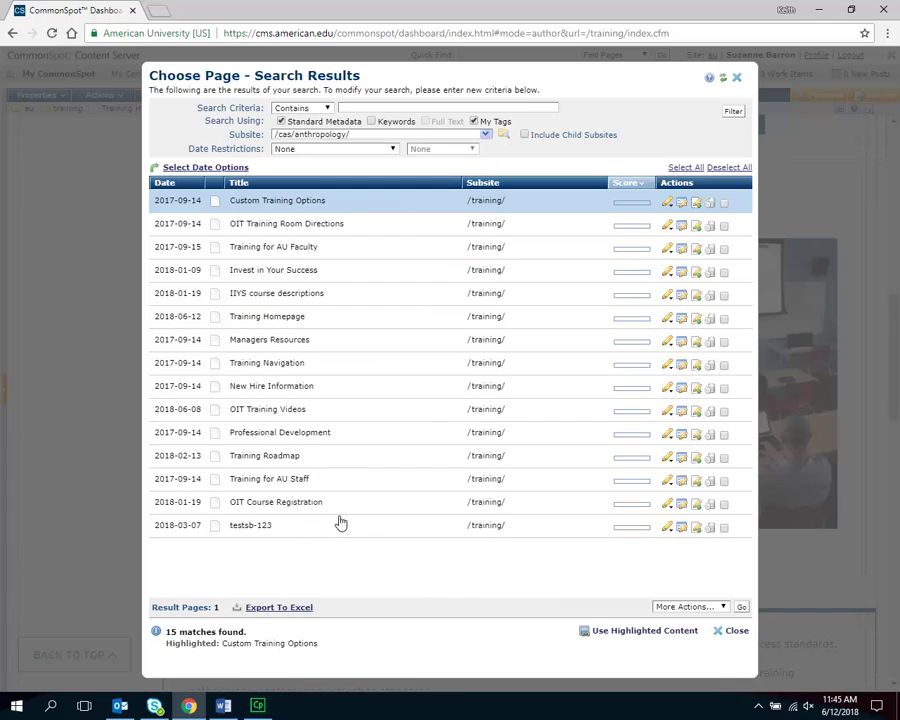
left_click(732, 113)
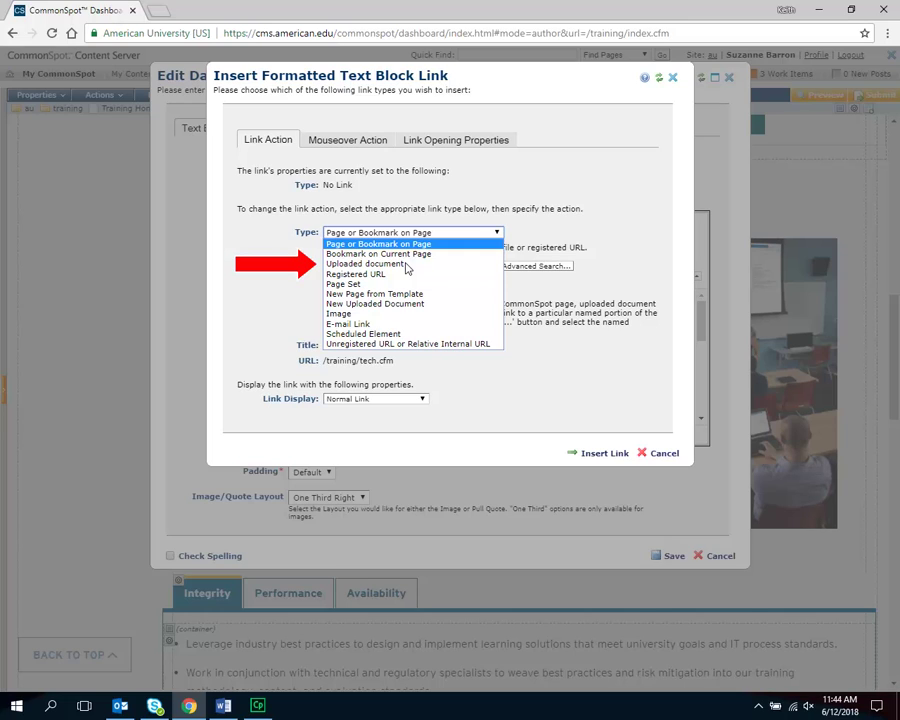
left_click(406, 264)
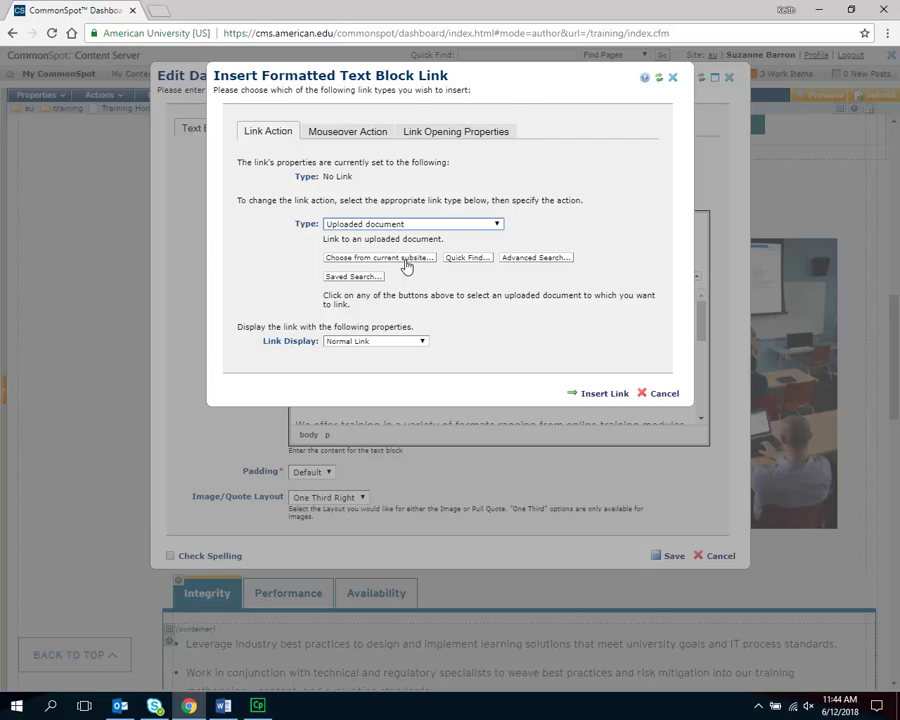
left_click(406, 264)
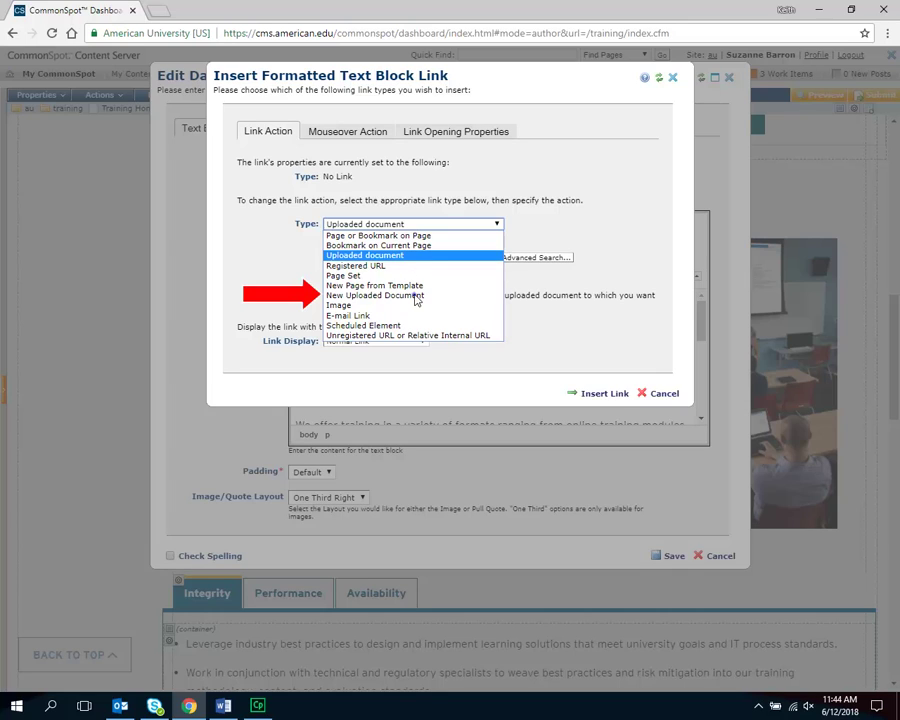
left_click(416, 297)
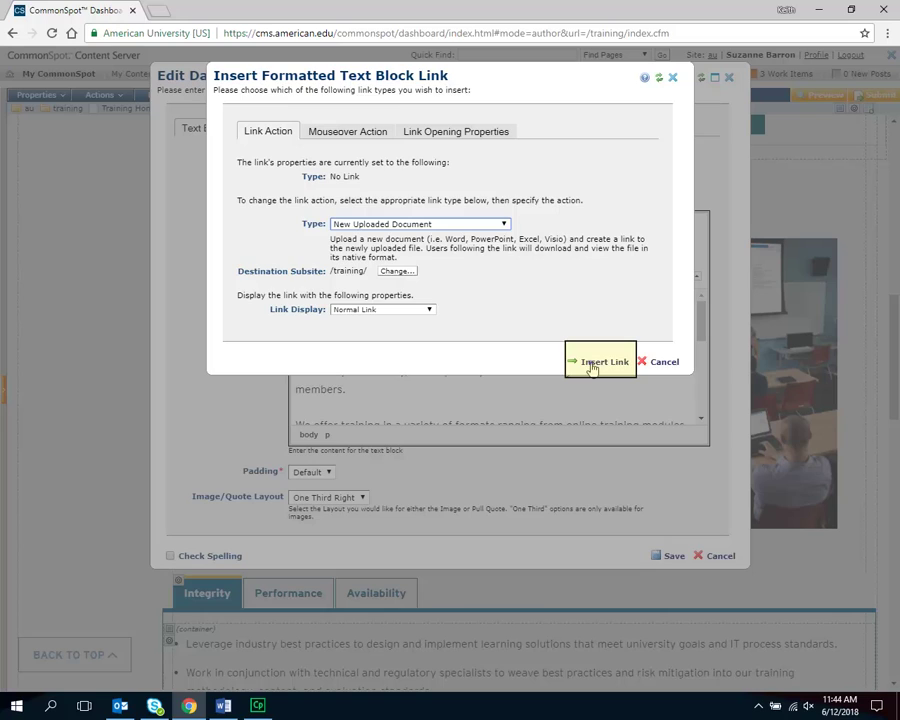
left_click(596, 362)
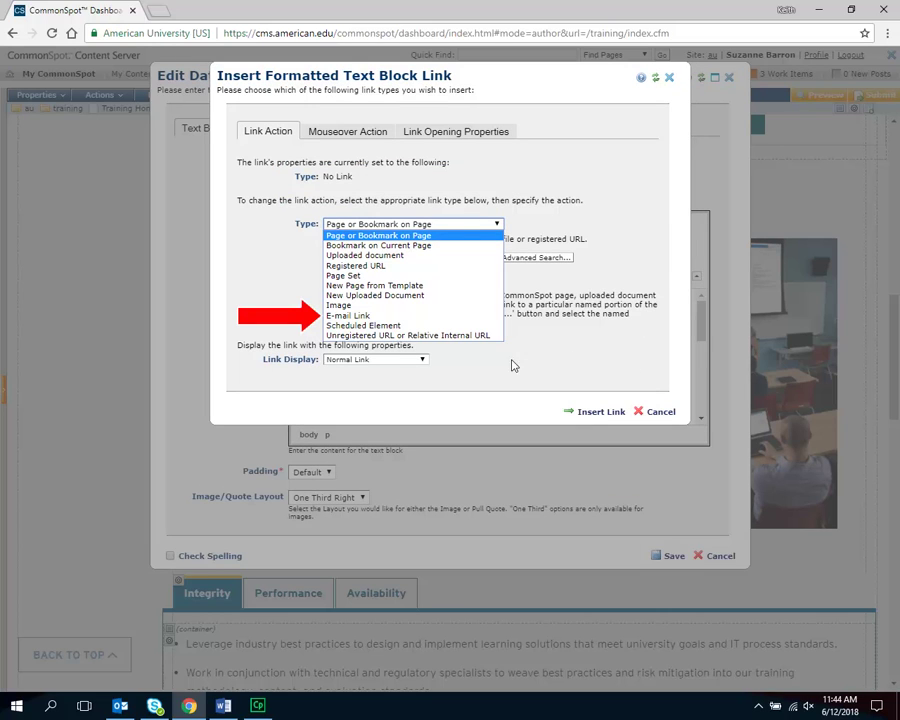
left_click(406, 317)
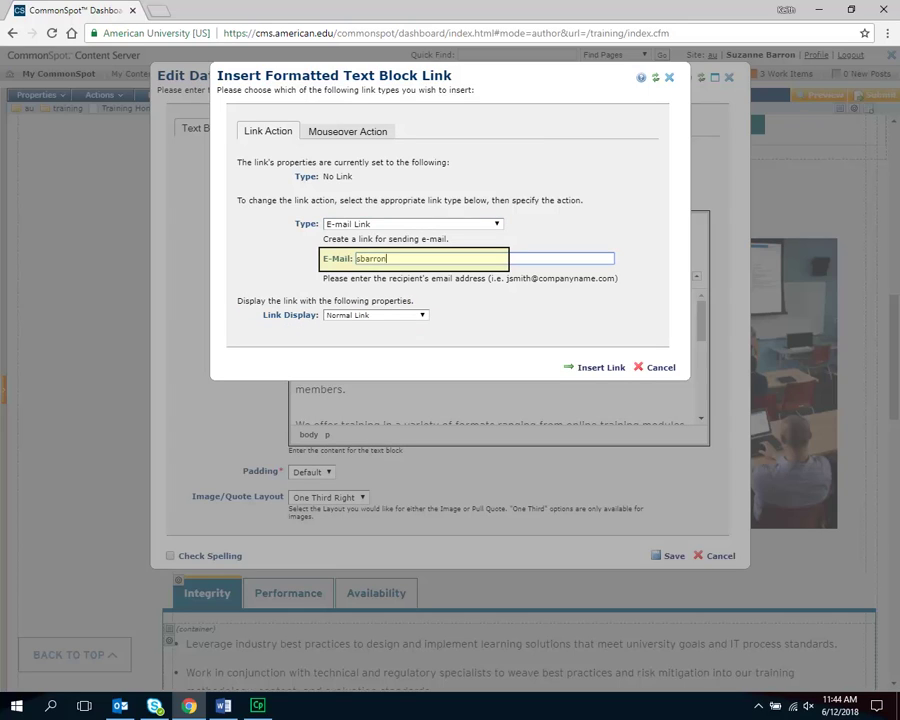
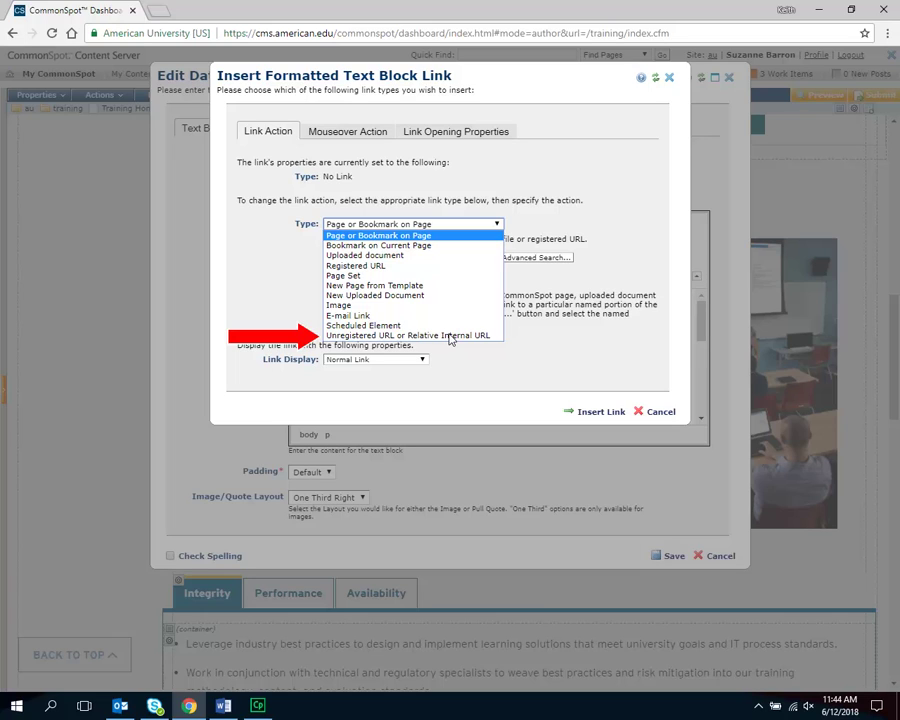
left_click(450, 336)
type("http://www.")
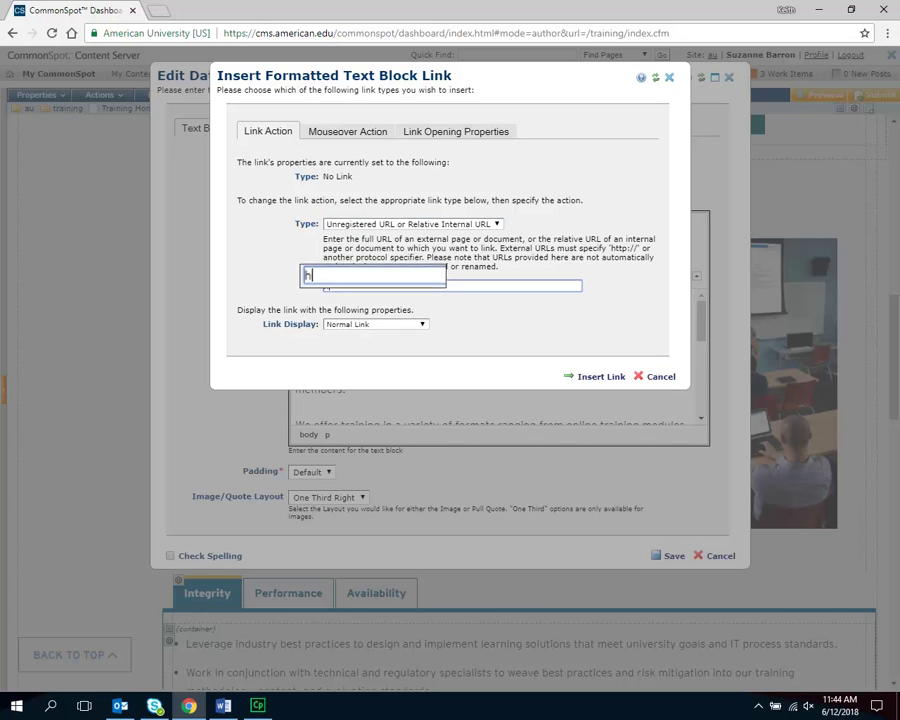
type("google.com")
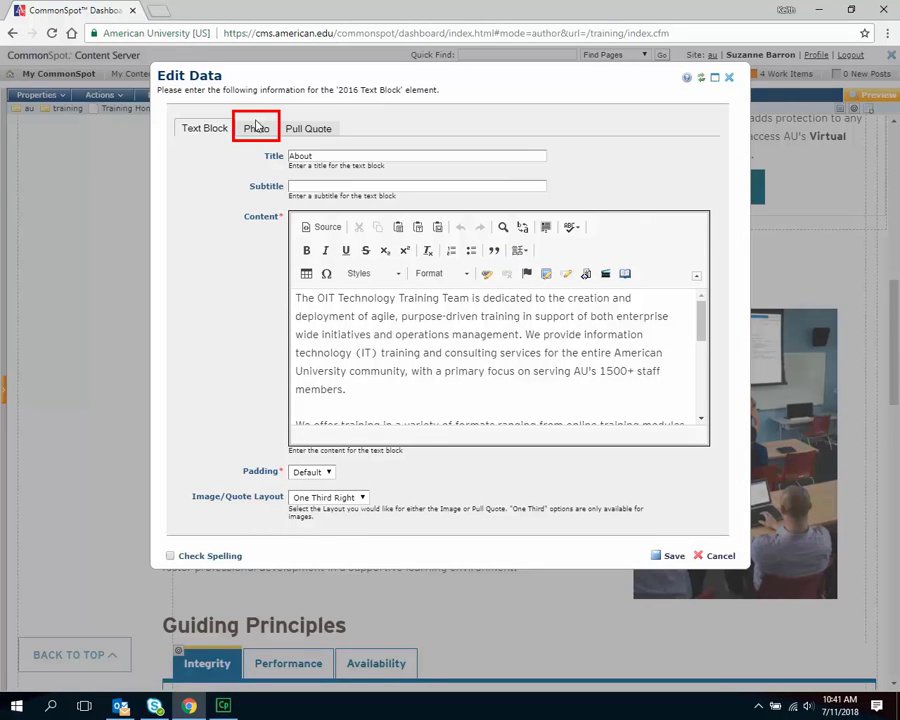
left_click(257, 127)
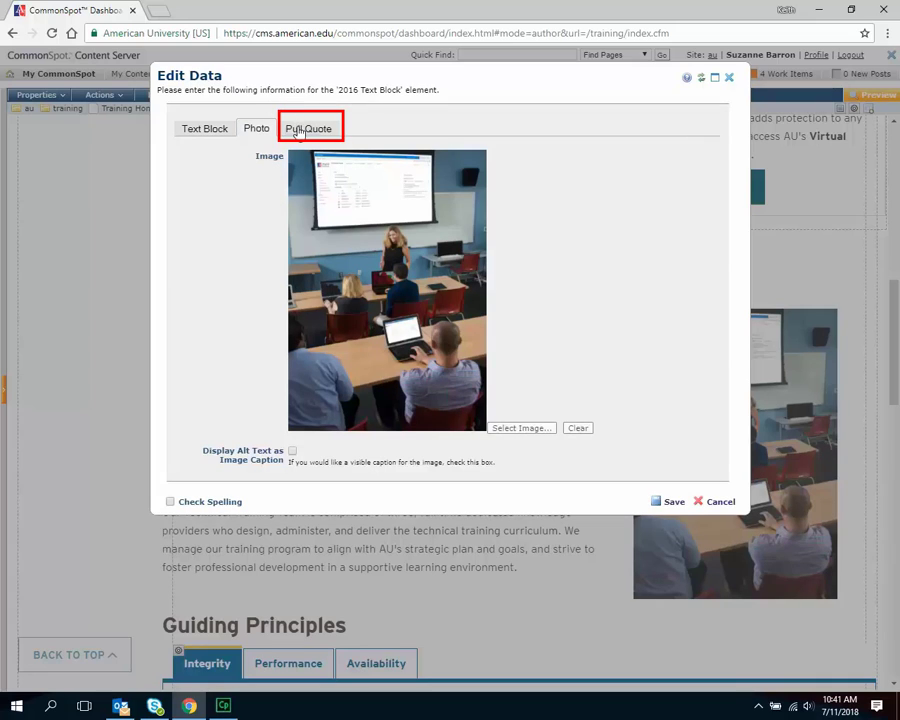
left_click(298, 126)
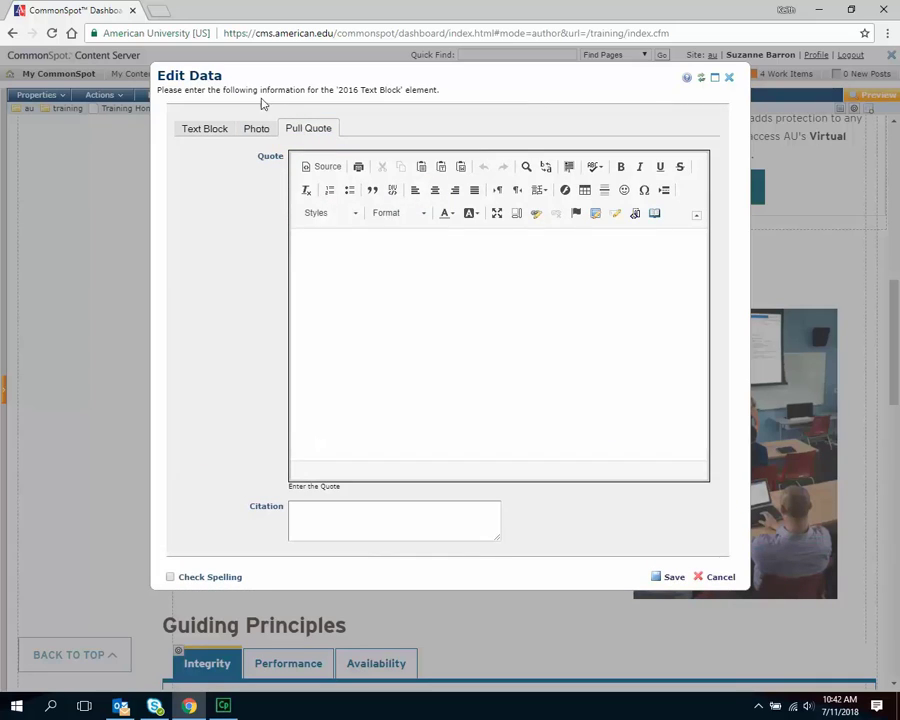
left_click(206, 130)
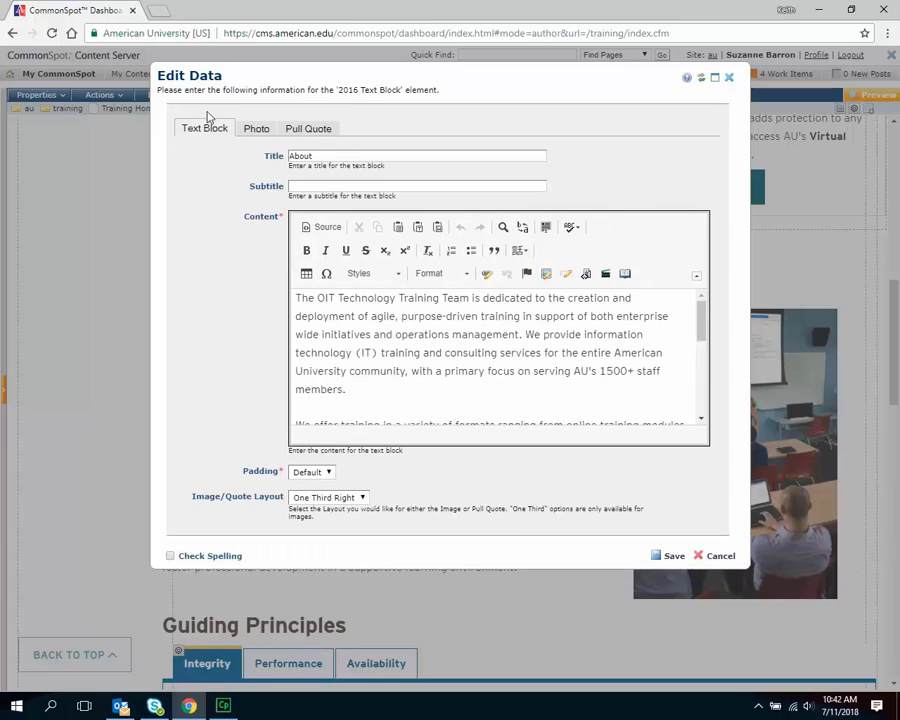
left_click(257, 130)
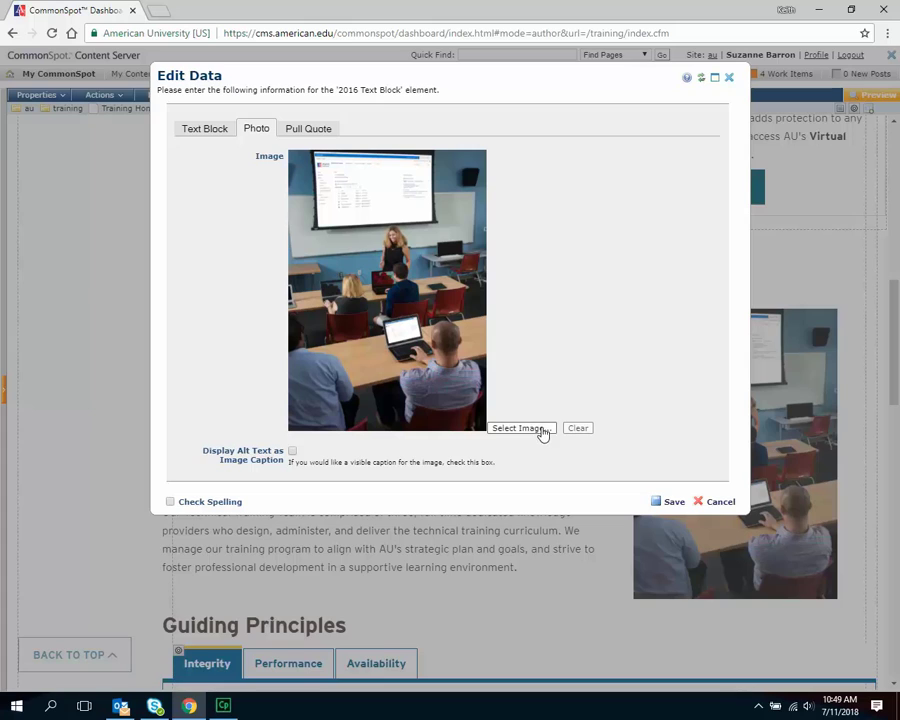
left_click(543, 429)
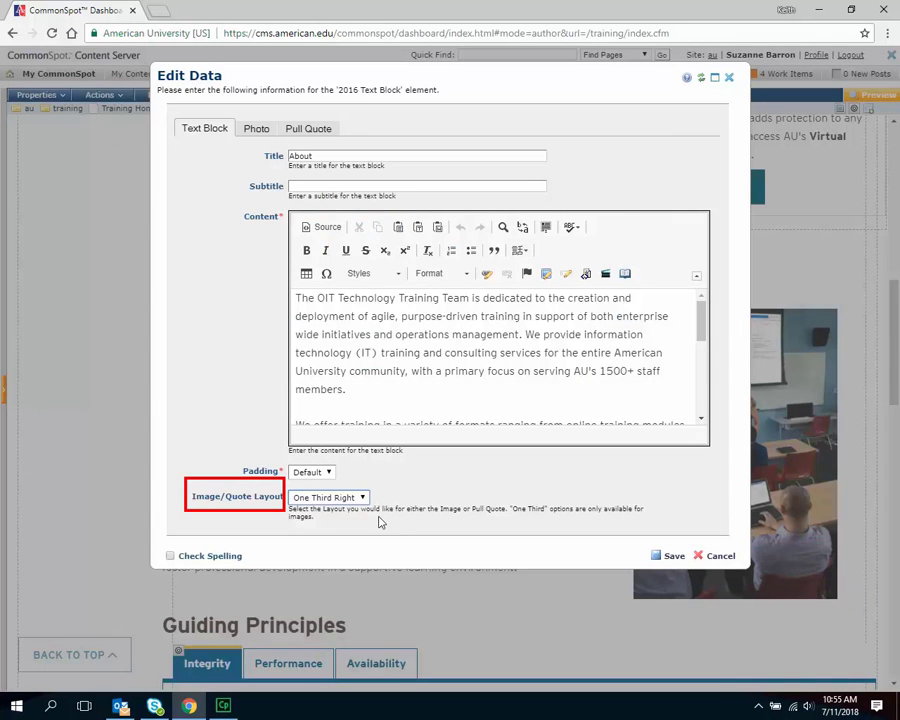
- Keep the Image/Quote Layout at One Third Right and save the About block
left_click(364, 499)
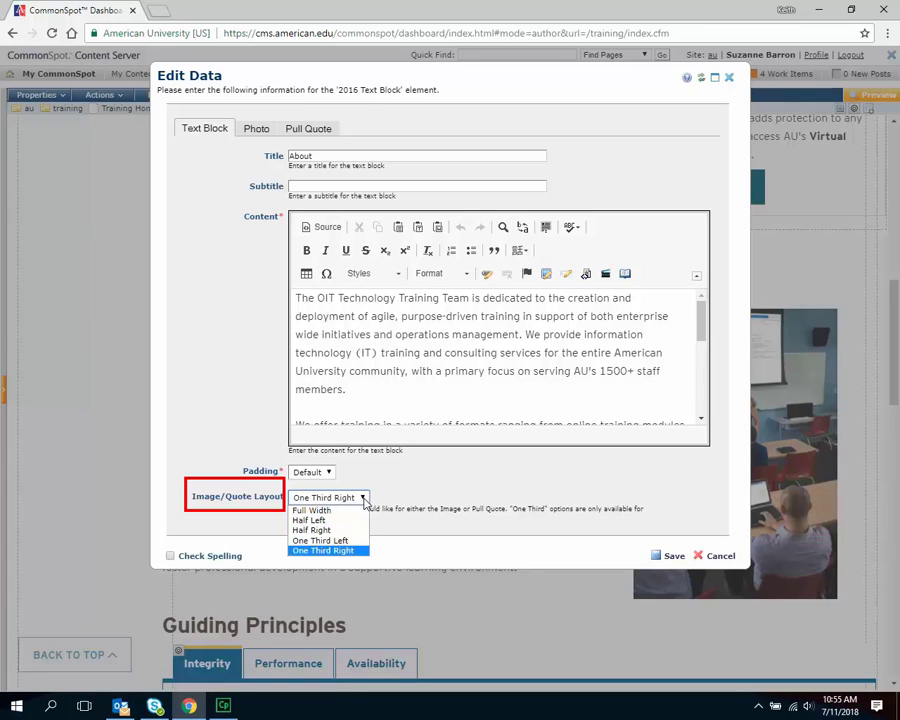
left_click(355, 550)
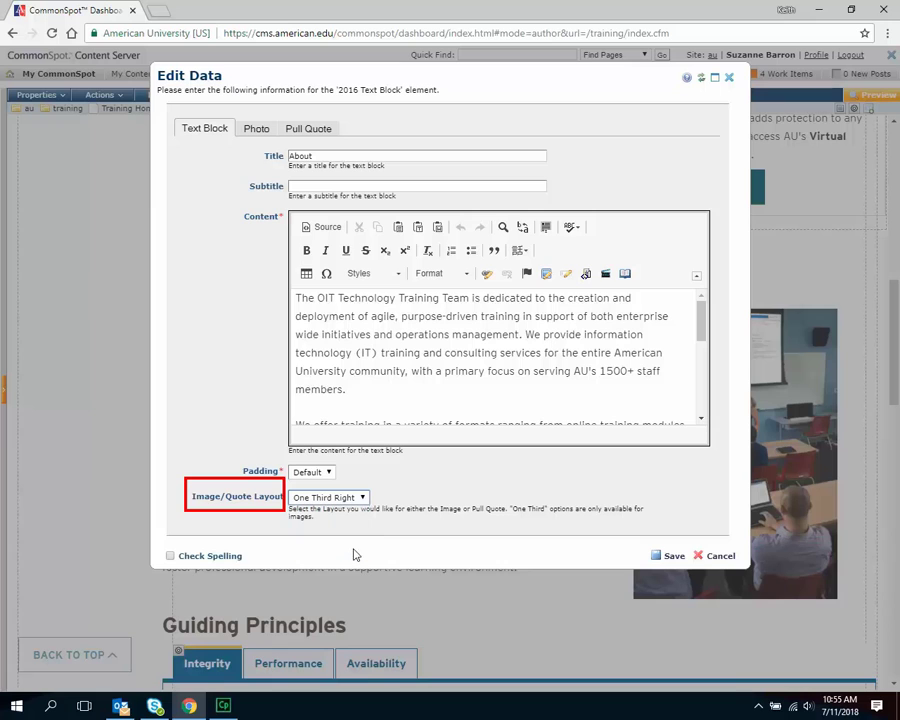
left_click(673, 557)
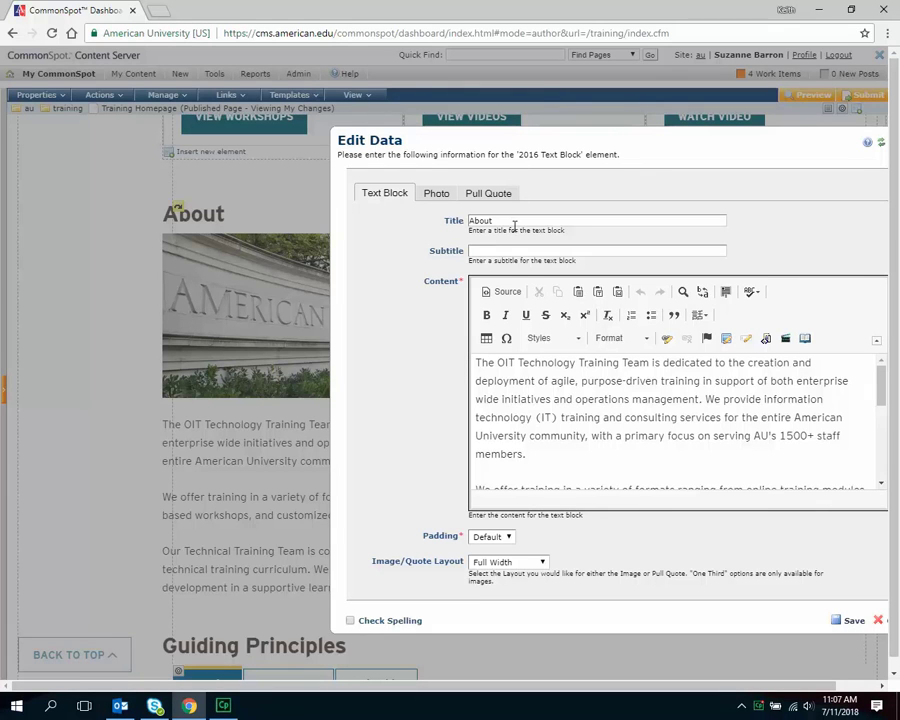
- Clear the 'About' title, add an 'About' Heading 1 line above the first paragraph, and save
left_click_drag(515, 224, 436, 223)
key("BackSpace")
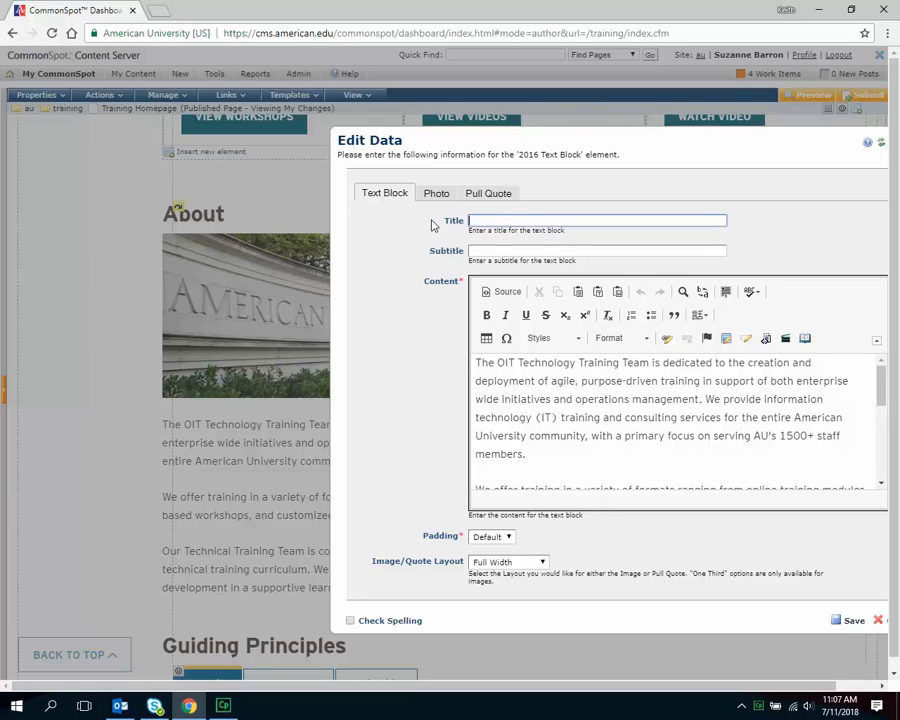
left_click(477, 363)
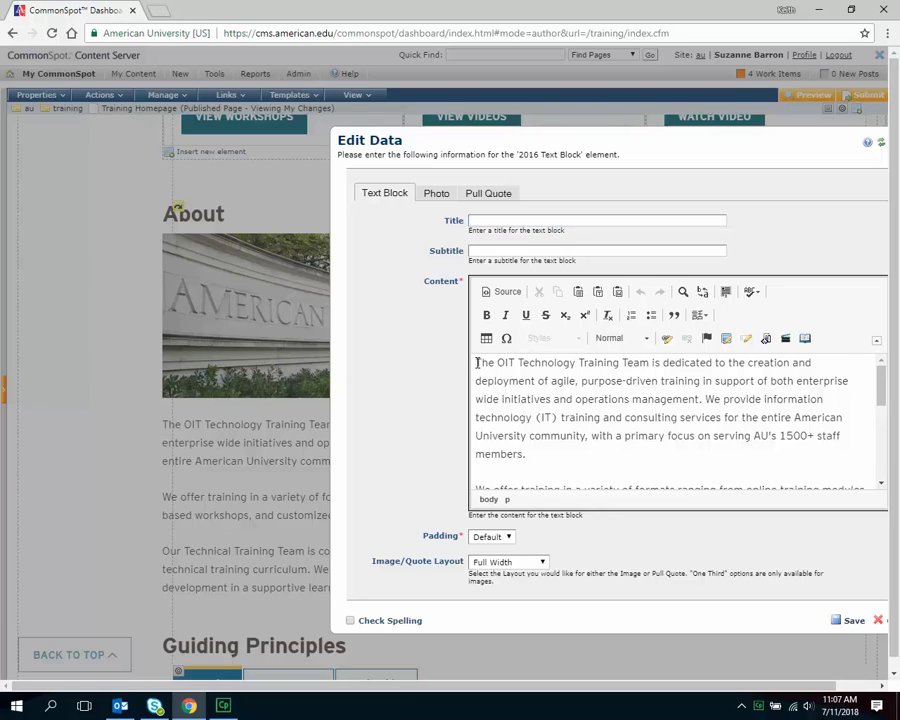
key("Return")
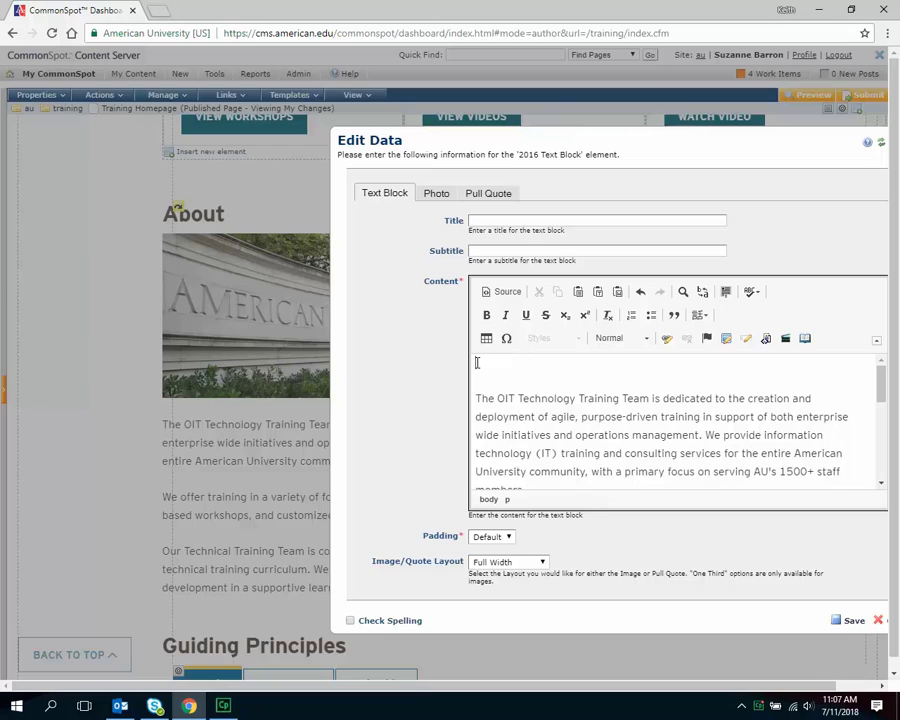
type("About")
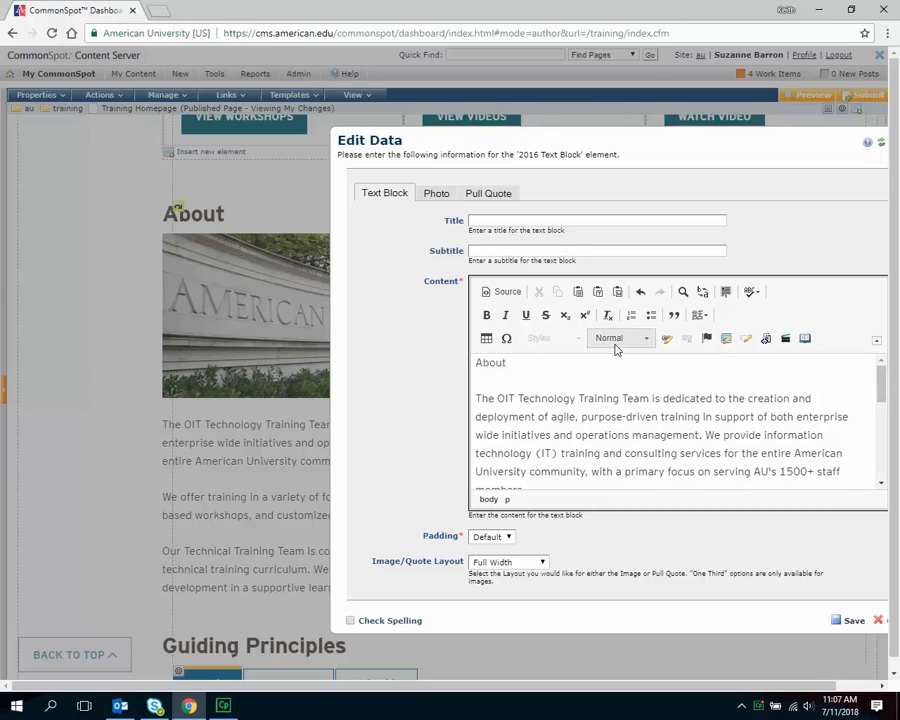
left_click(648, 341)
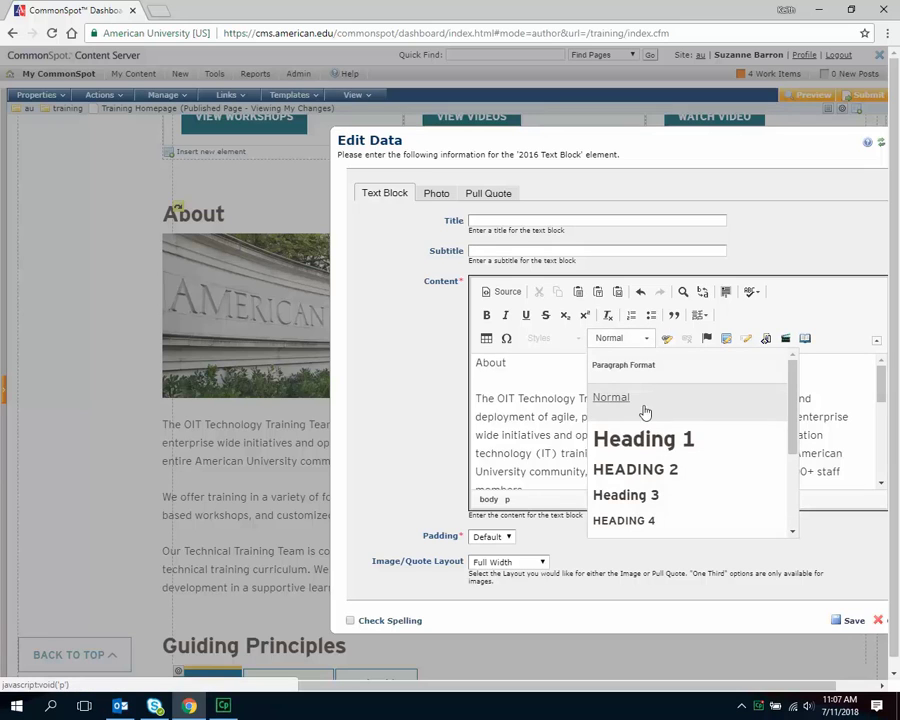
left_click(643, 437)
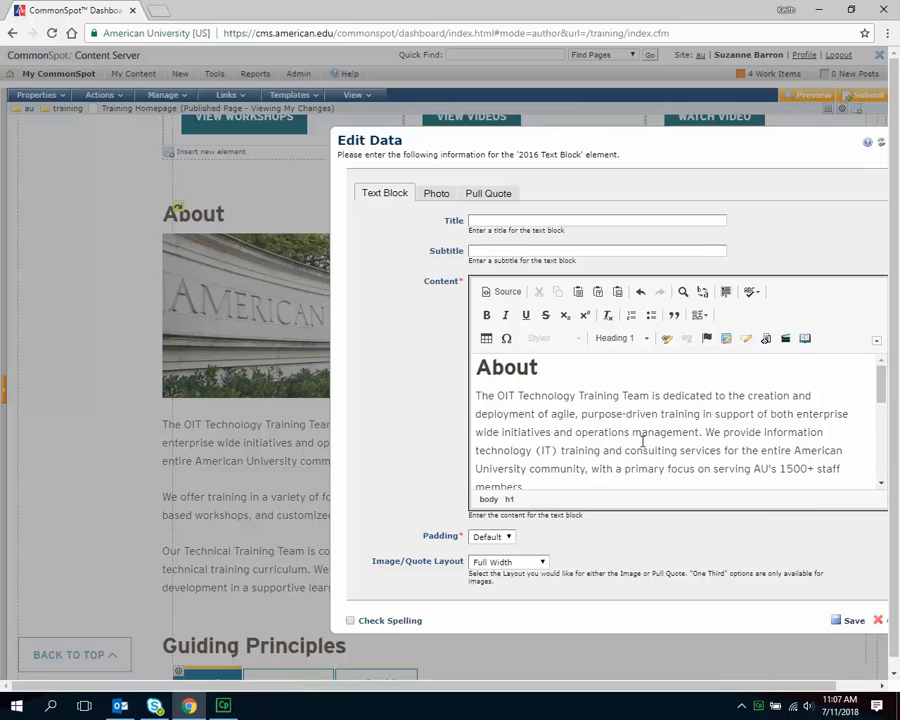
left_click(855, 622)
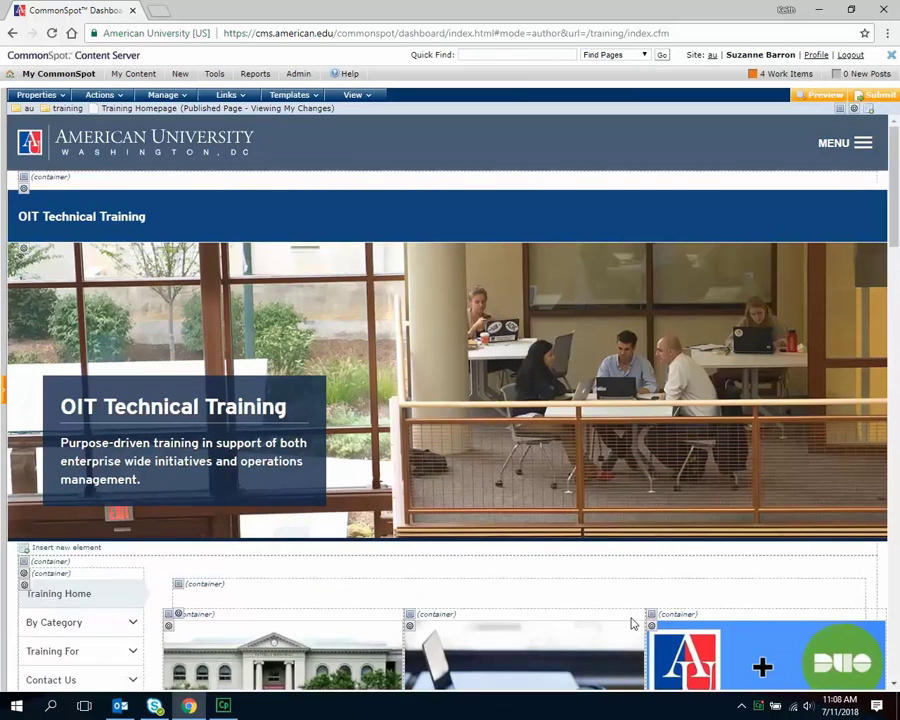
- Start a new empty paragraph right after 'members.' in the About text
scroll(612, 571, "down", 8)
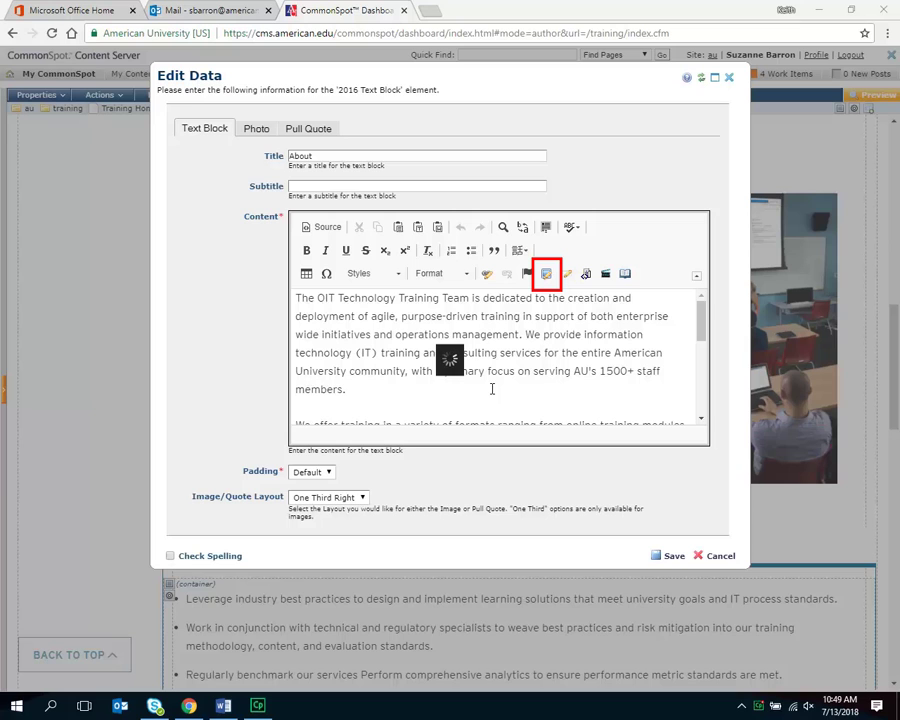
left_click(379, 391)
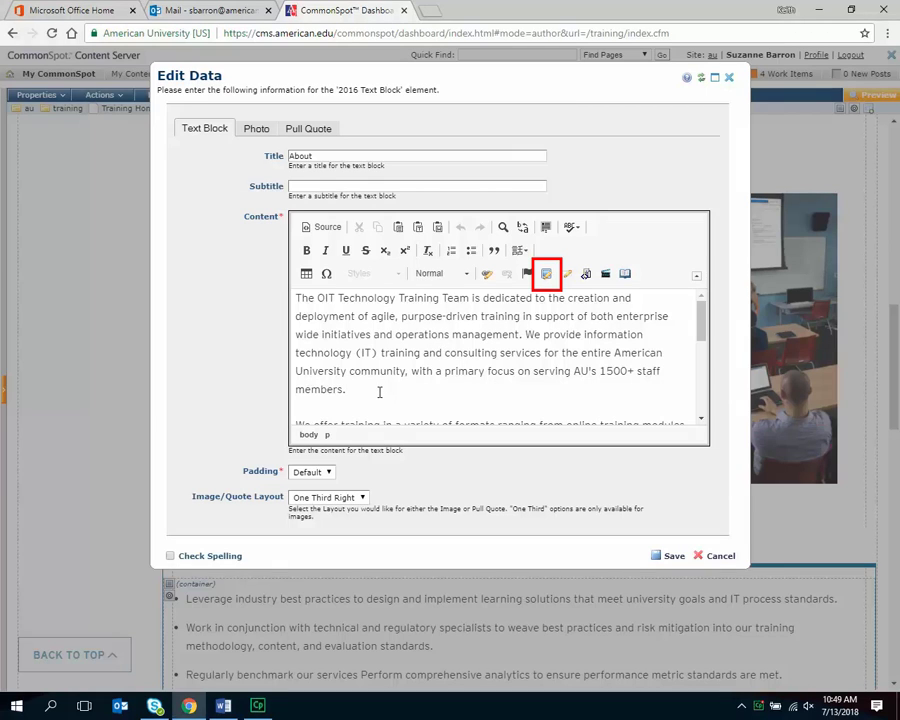
key("Return")
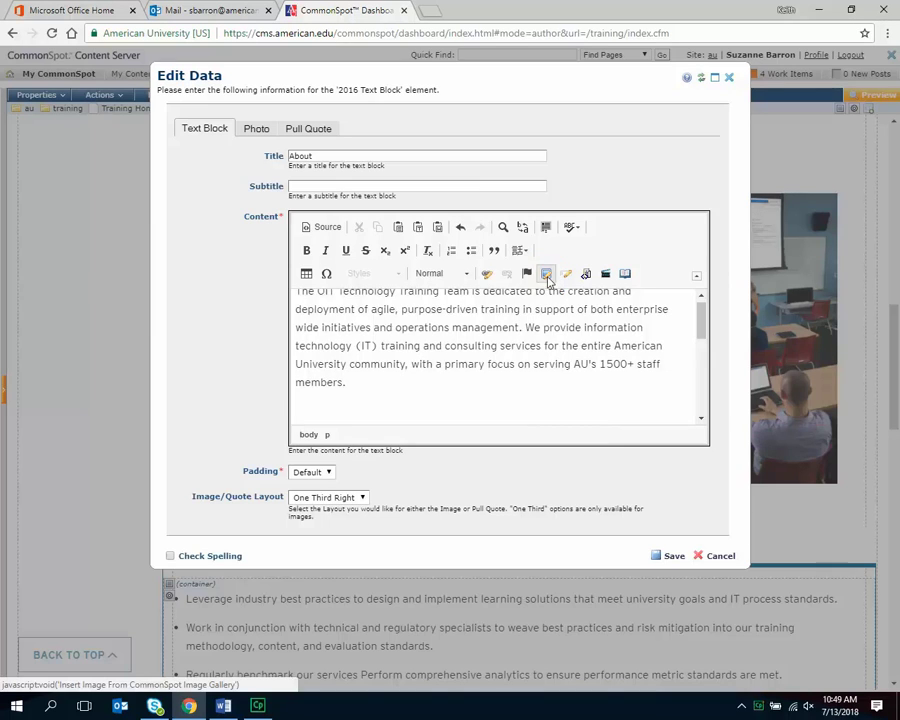
- Insert the gallery image apple.jpg into the new paragraph and save it
left_click(547, 276)
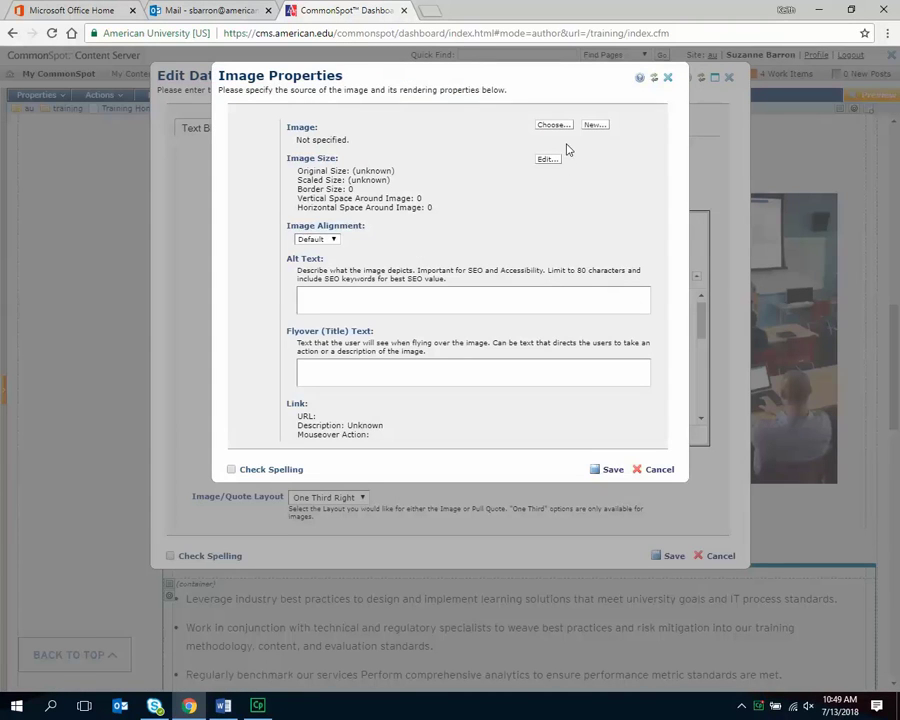
left_click(549, 127)
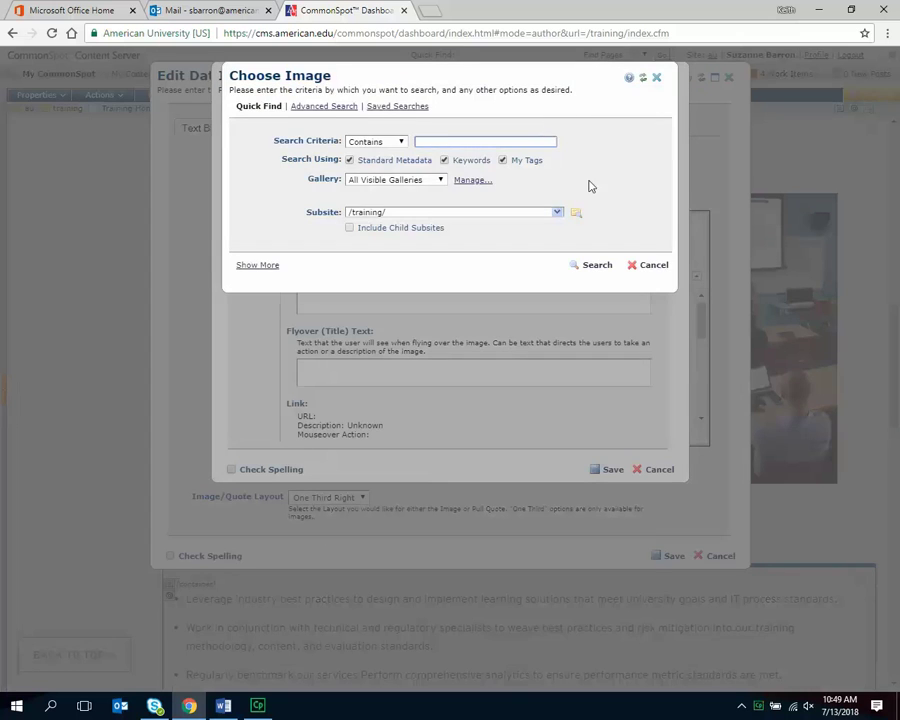
left_click(597, 265)
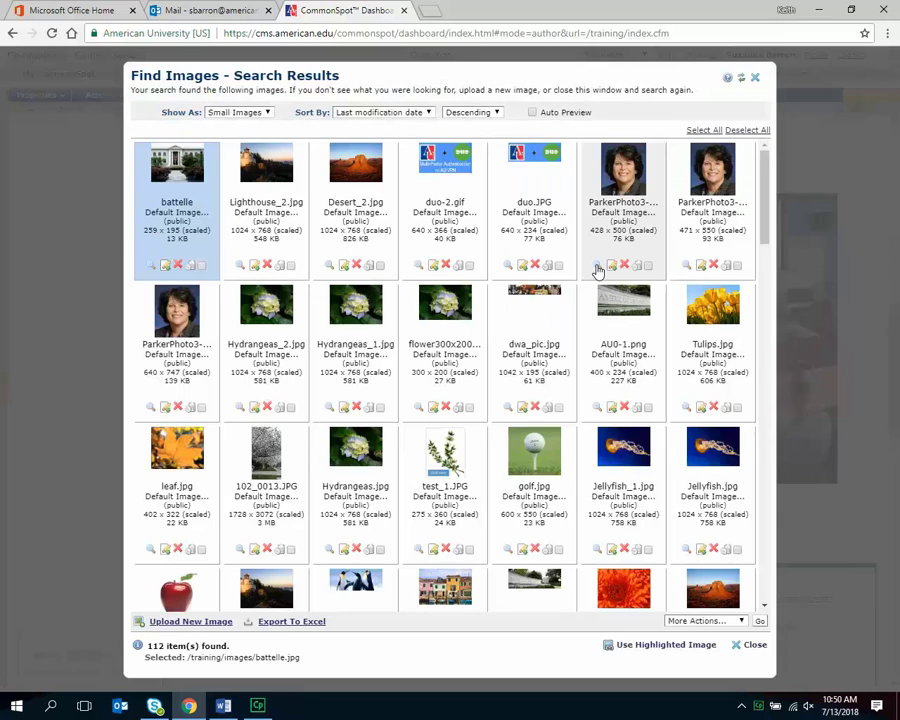
left_click_drag(765, 227, 771, 307)
scroll(767, 264, "up", 3)
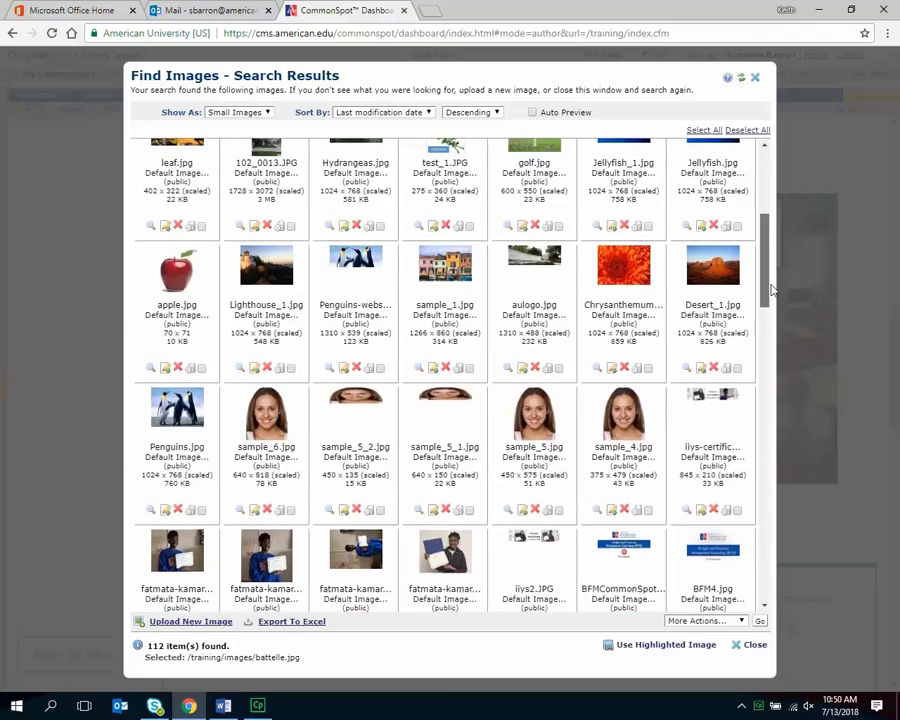
left_click(195, 430)
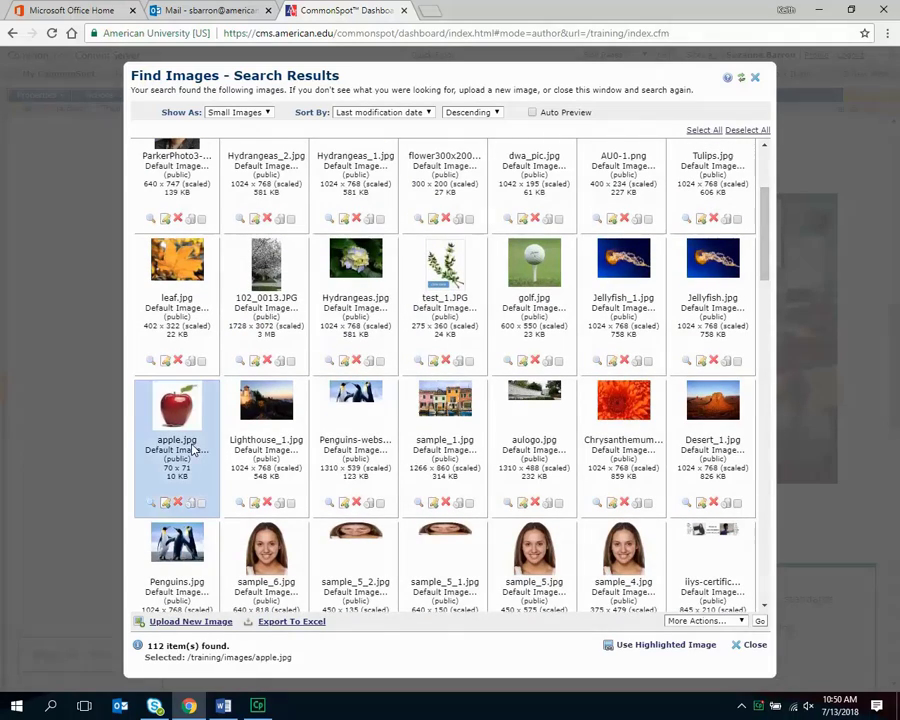
left_click(662, 645)
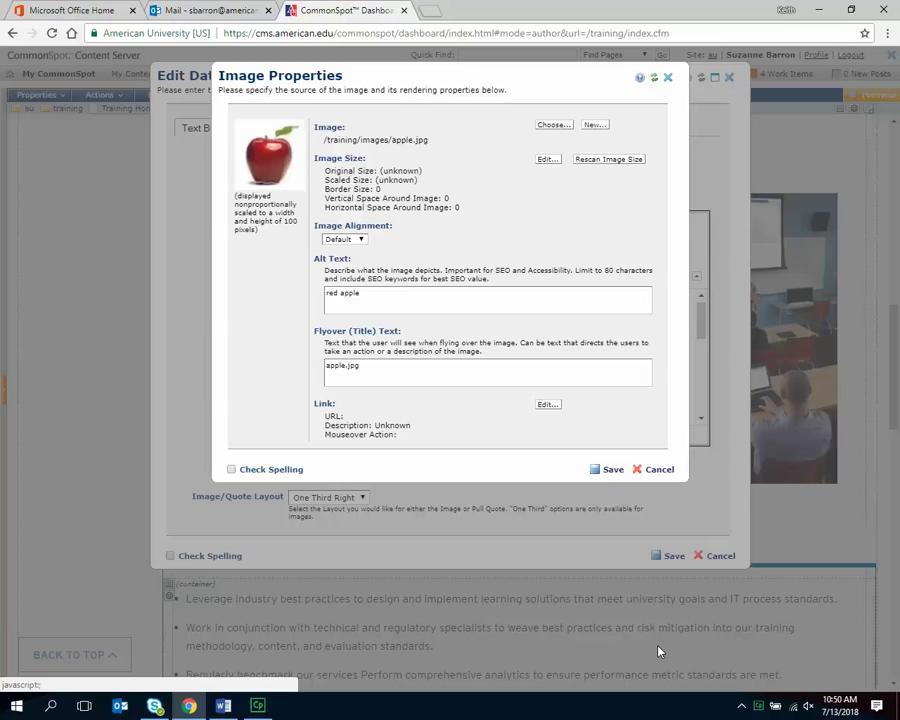
left_click(619, 473)
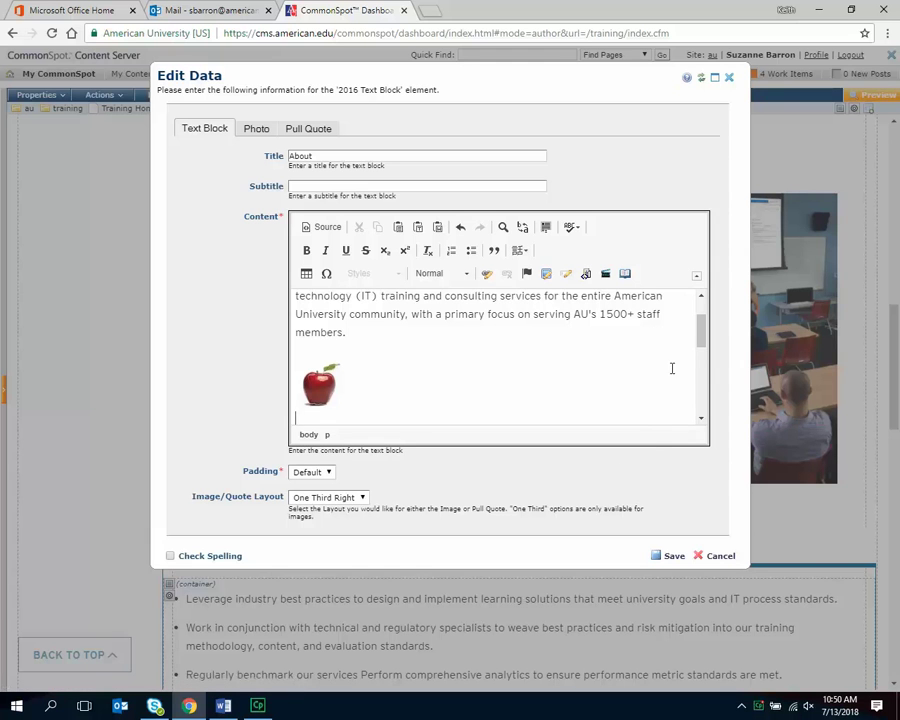
left_click_drag(698, 324, 703, 362)
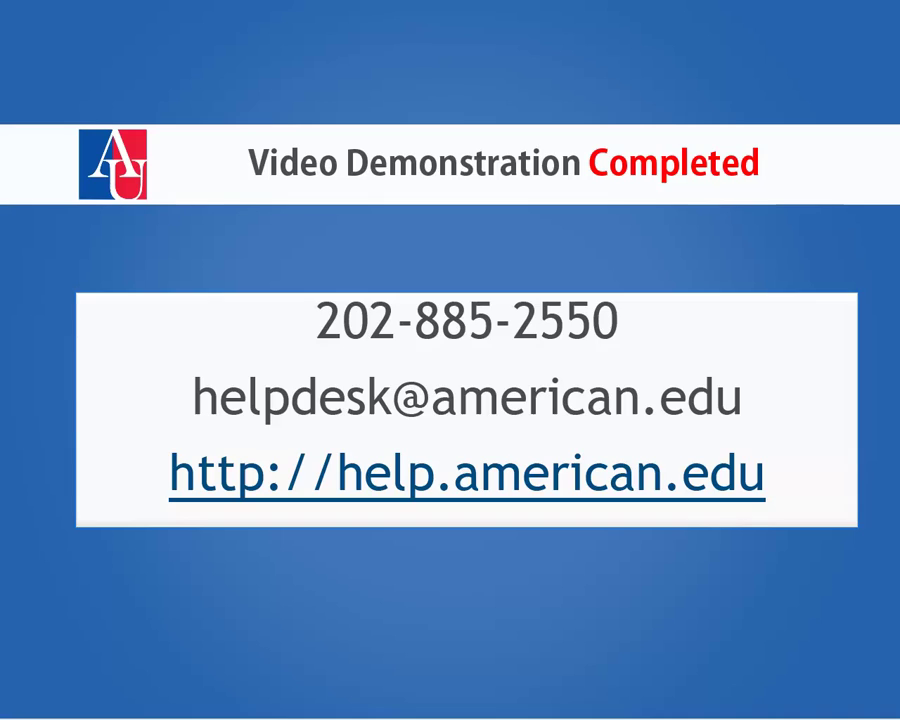